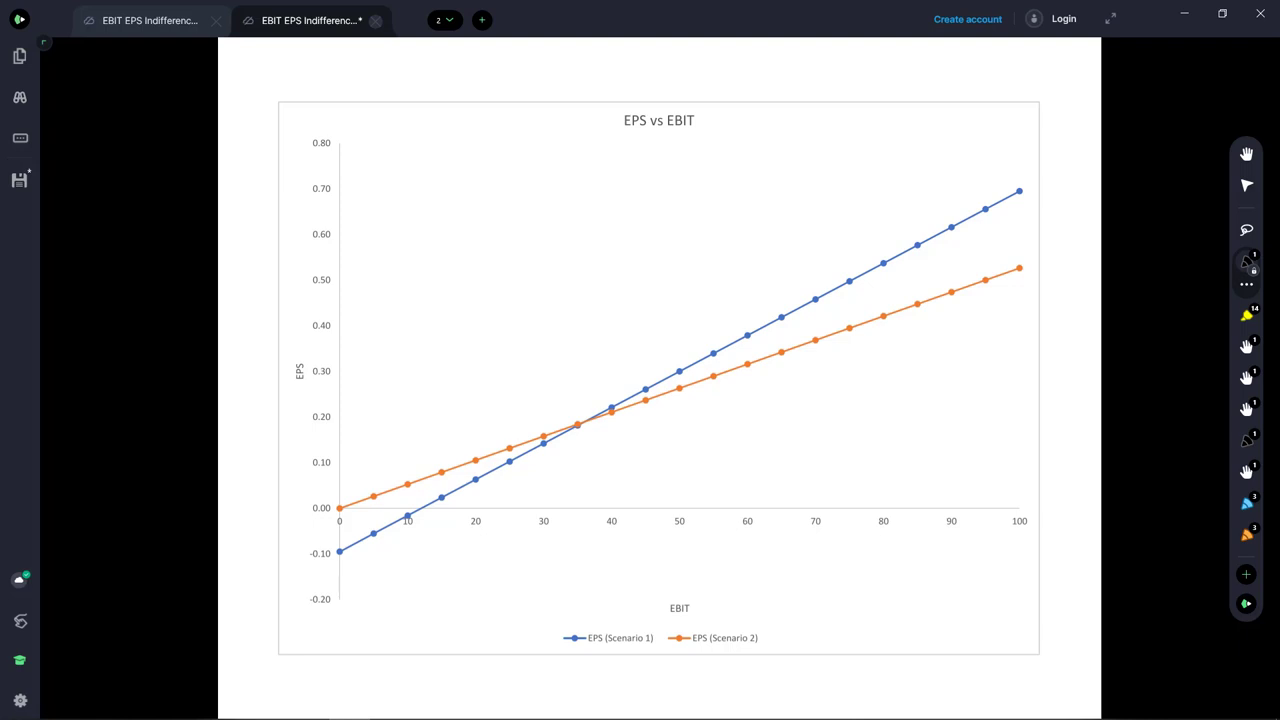
# - Draw boxes around the EBIT and EPS axis labels and add arrows pointing to the orange and blue EPS lines
pyautogui.moveTo(672, 588)
pyautogui.mouseDown()
pyautogui.moveTo(657, 634)
pyautogui.moveTo(712, 605)
pyautogui.moveTo(690, 587)
pyautogui.mouseUp()
pyautogui.moveTo(283, 352)
pyautogui.mouseDown()
pyautogui.moveTo(281, 396)
pyautogui.moveTo(314, 350)
pyautogui.moveTo(280, 412)
pyautogui.mouseUp()
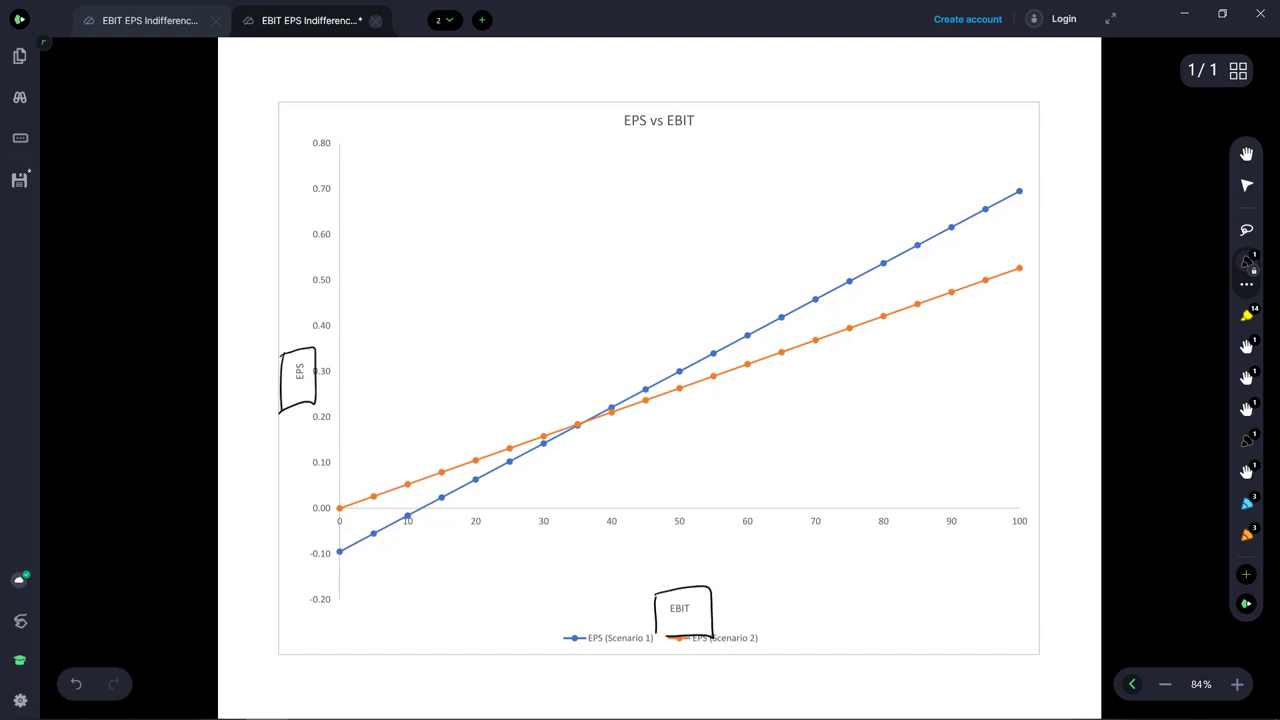
pyautogui.moveTo(813, 356)
pyautogui.mouseDown()
pyautogui.moveTo(830, 356)
pyautogui.moveTo(818, 397)
pyautogui.mouseUp()
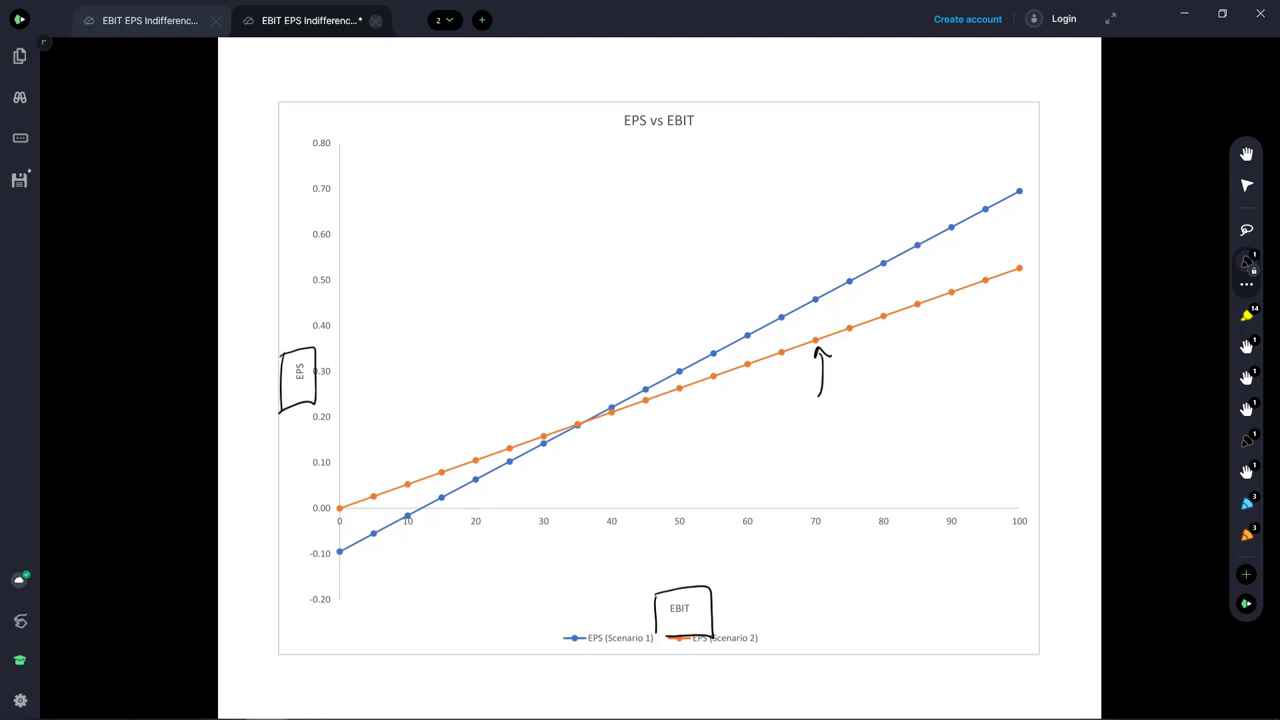
pyautogui.moveTo(804, 236); pyautogui.dragTo(838, 274)
pyautogui.moveTo(826, 260); pyautogui.dragTo(838, 274)
# - Box the lines' crossing point, point an arrow at it, and mark its approximate positions on the EBIT and EPS axes
pyautogui.moveTo(568, 448)
pyautogui.mouseDown()
pyautogui.moveTo(593, 424)
pyautogui.moveTo(566, 460)
pyautogui.mouseUp()
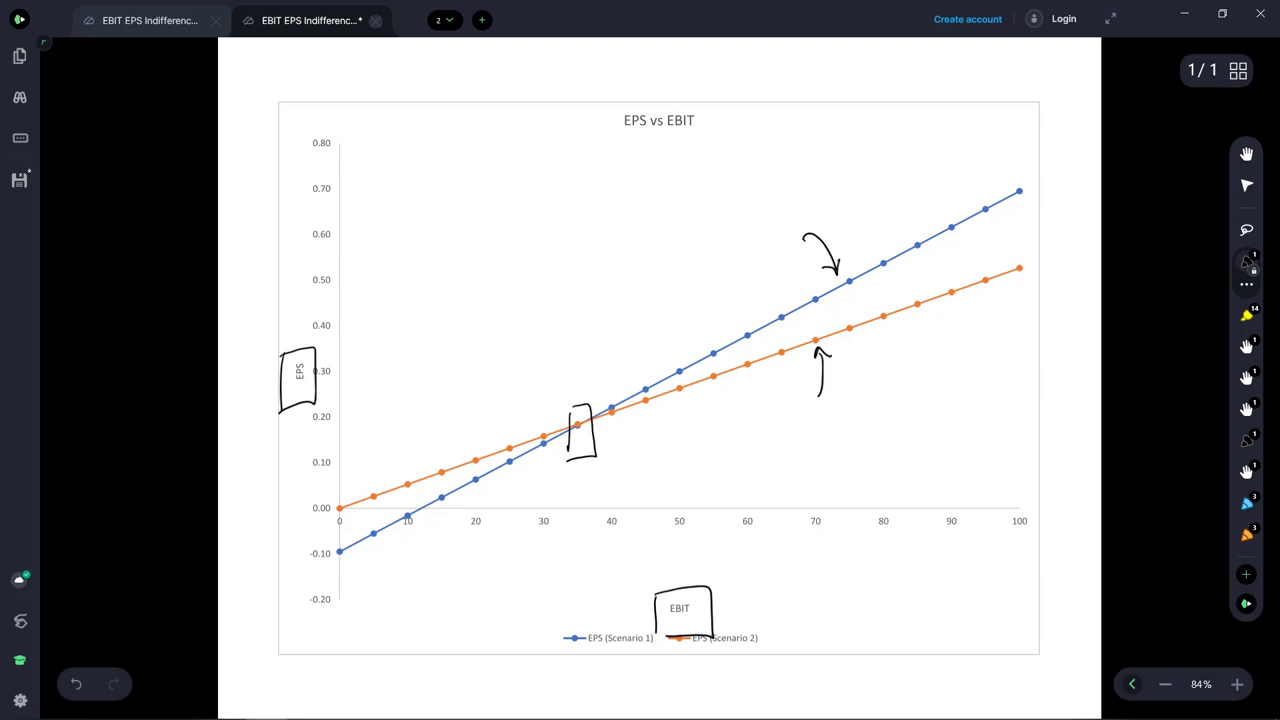
pyautogui.moveTo(553, 347)
pyautogui.mouseDown()
pyautogui.moveTo(566, 396)
pyautogui.moveTo(577, 380)
pyautogui.mouseUp()
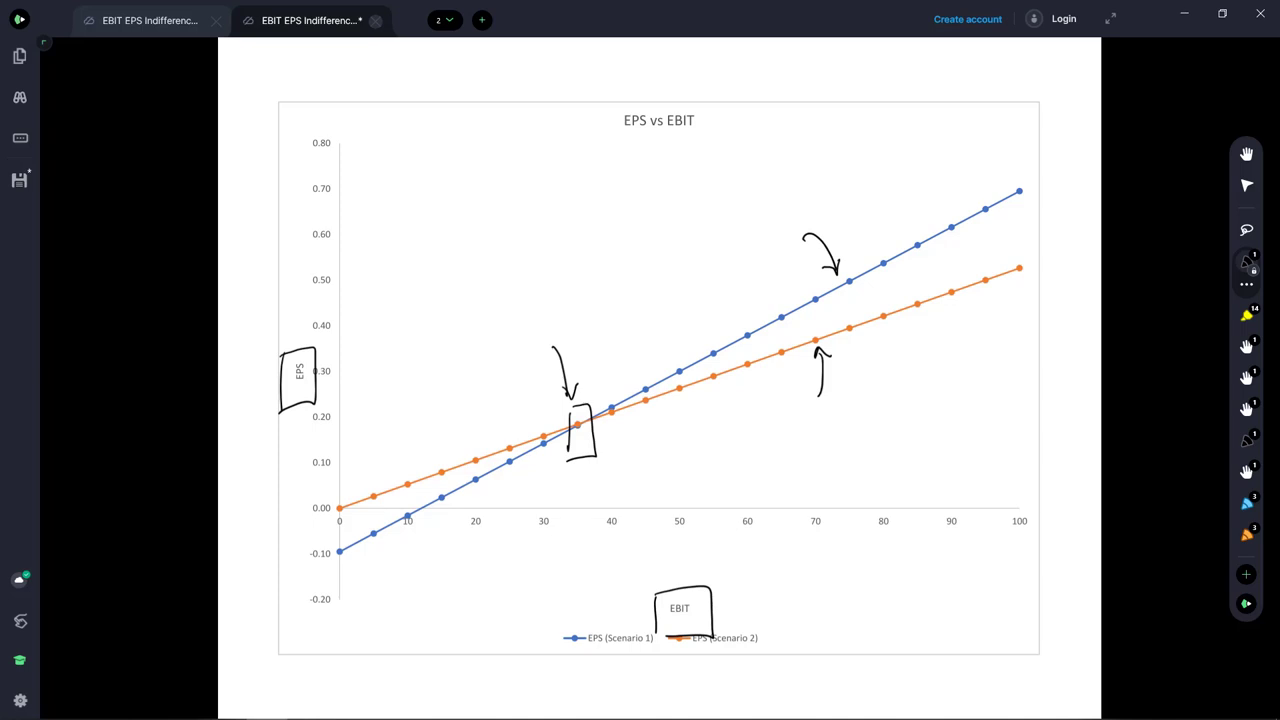
pyautogui.moveTo(576, 500)
pyautogui.mouseDown()
pyautogui.moveTo(576, 520)
pyautogui.moveTo(578, 502)
pyautogui.mouseUp()
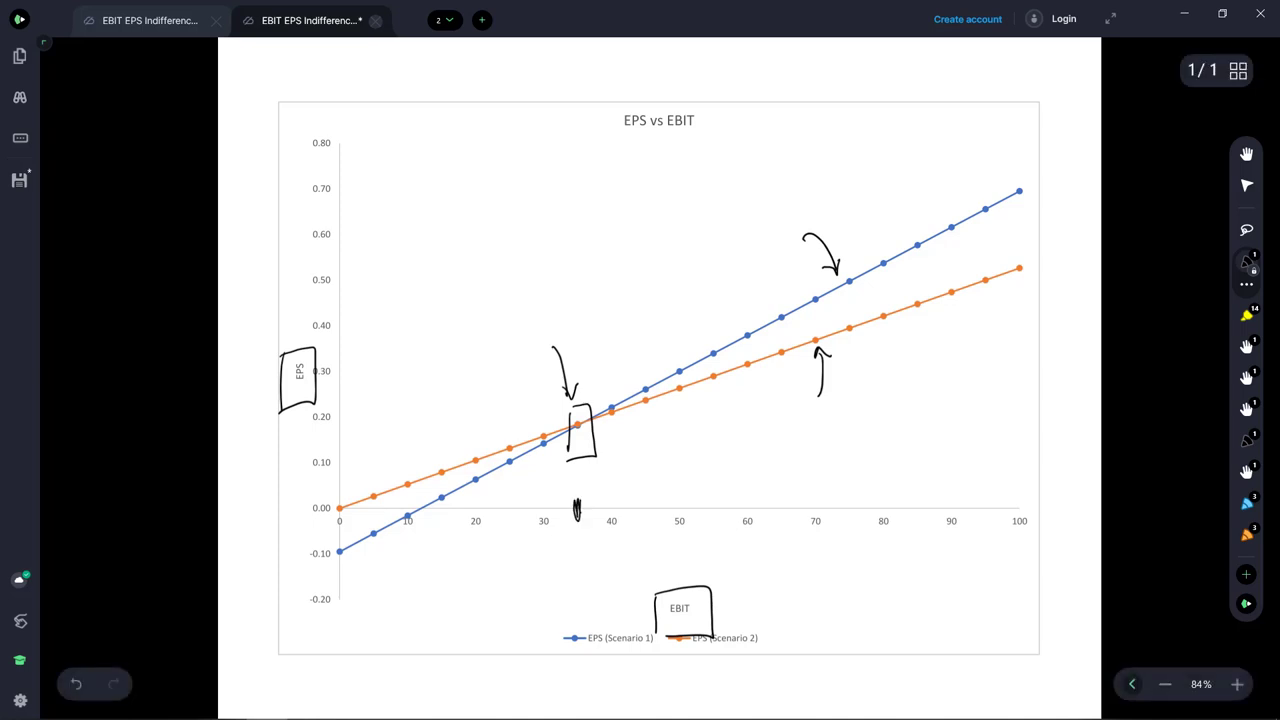
pyautogui.moveTo(350, 431)
pyautogui.mouseDown()
pyautogui.moveTo(330, 436)
pyautogui.moveTo(347, 432)
pyautogui.mouseUp()
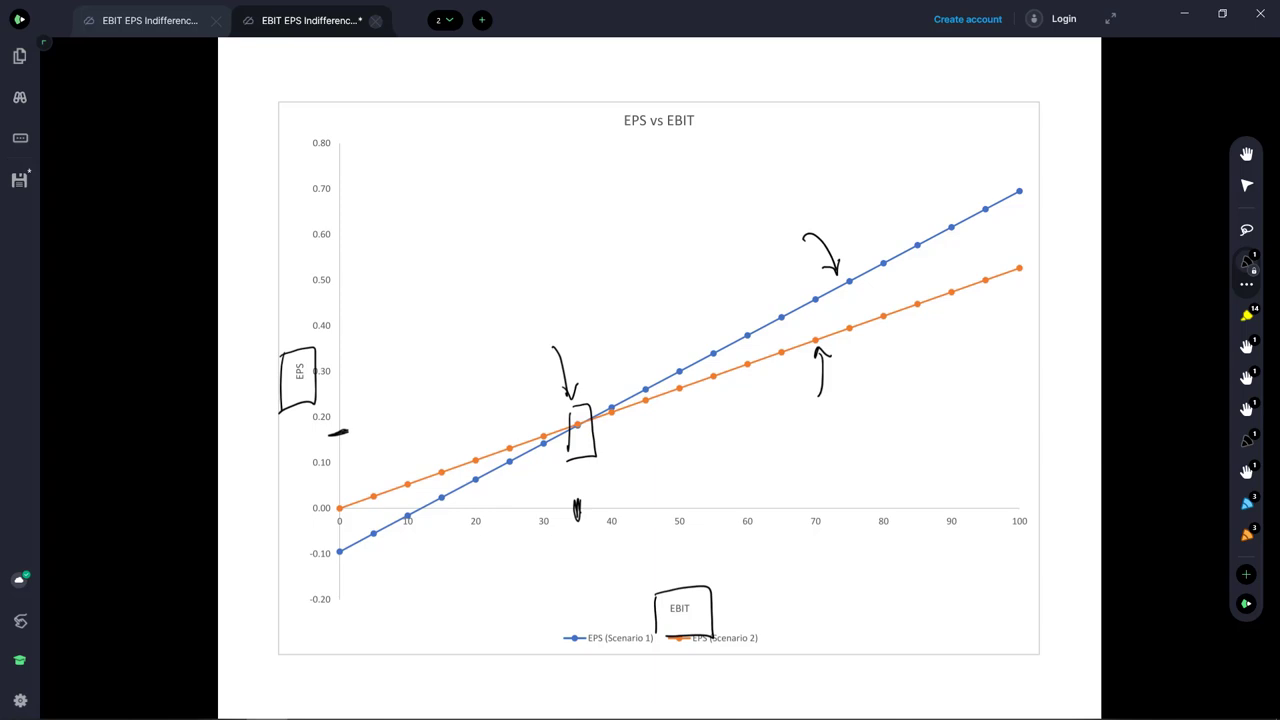
pyautogui.moveTo(650, 376); pyautogui.dragTo(788, 295)
pyautogui.moveTo(850, 265); pyautogui.dragTo(890, 244)
pyautogui.moveTo(950, 215); pyautogui.dragTo(1004, 188)
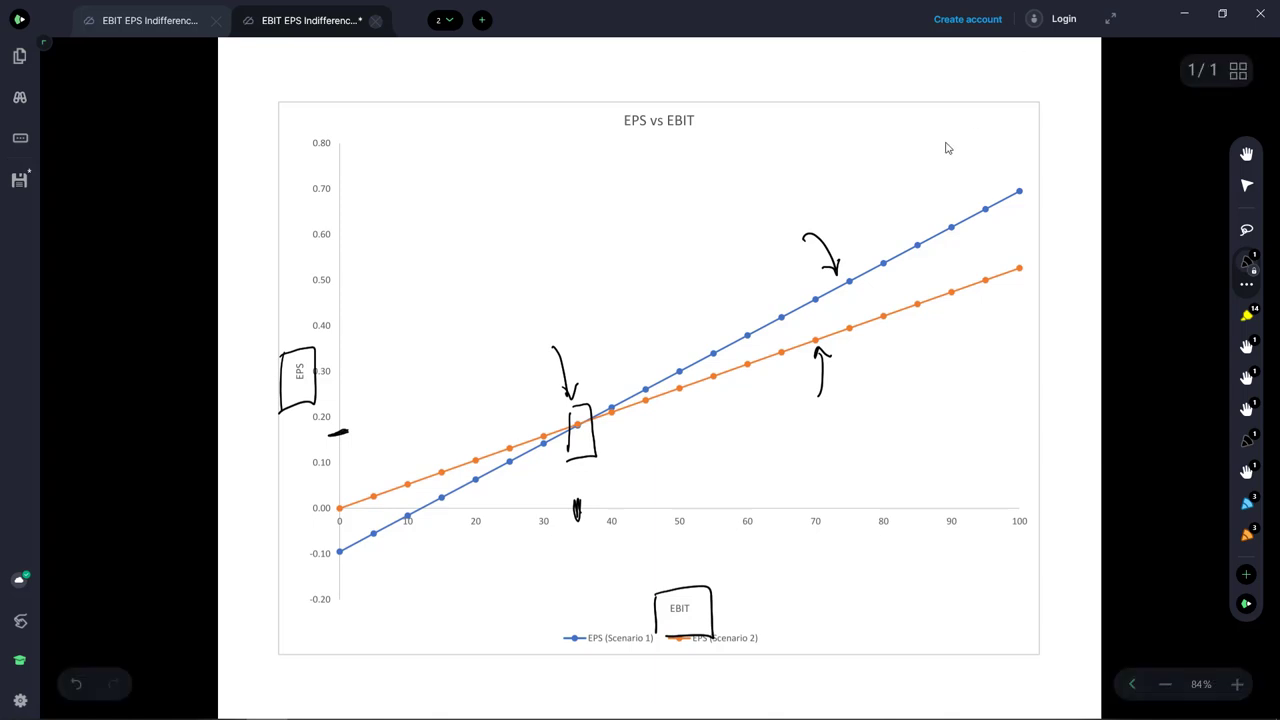
# - Close the chart document, then in the EBIT-to-EPS notes highlight the circled 1 and tick the EBIT, interest, taxes and Net Income lines
pyautogui.click(375, 20)
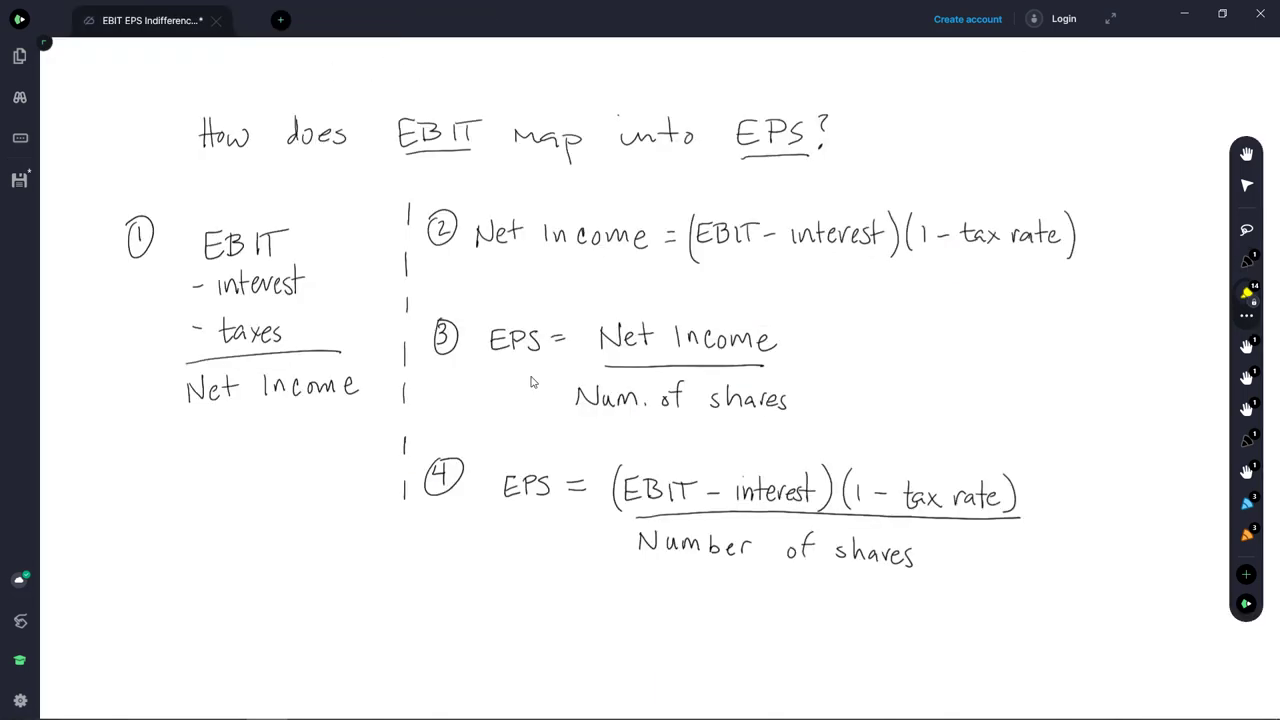
pyautogui.moveTo(124, 242); pyautogui.dragTo(146, 220)
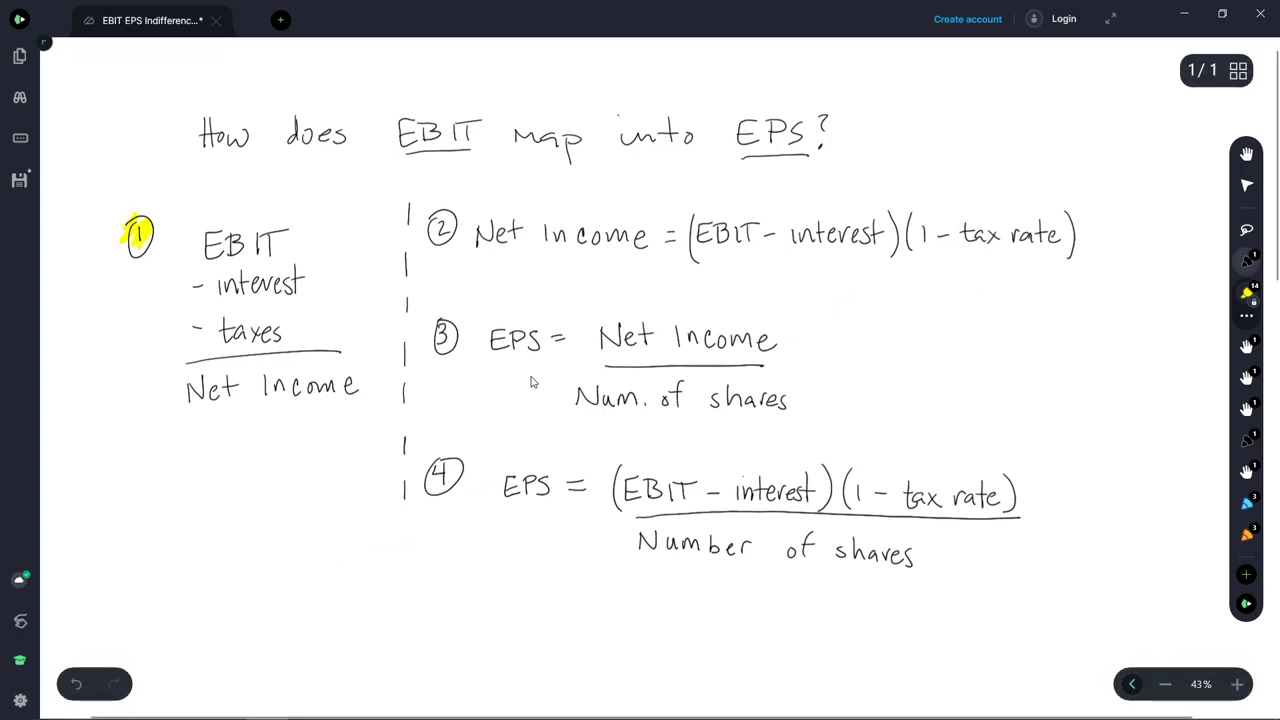
pyautogui.moveTo(325, 238)
pyautogui.mouseDown()
pyautogui.moveTo(341, 233)
pyautogui.moveTo(349, 268)
pyautogui.mouseUp()
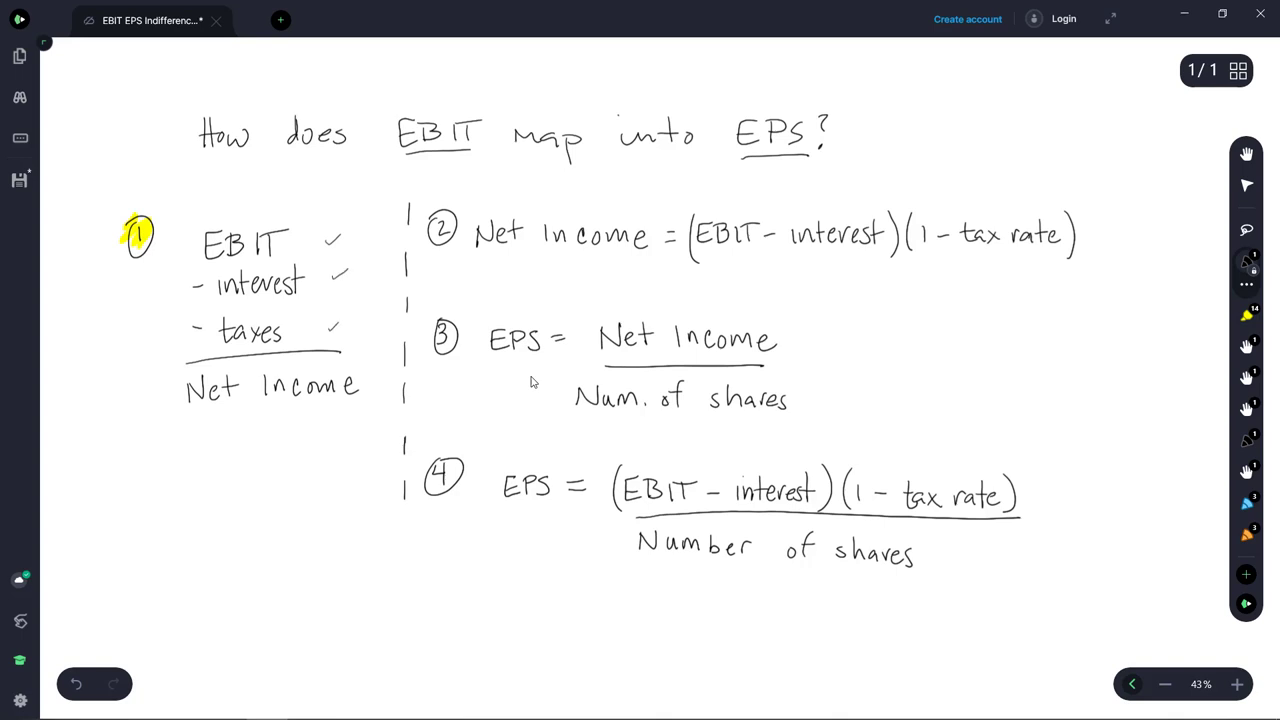
pyautogui.moveTo(373, 379); pyautogui.dragTo(387, 372)
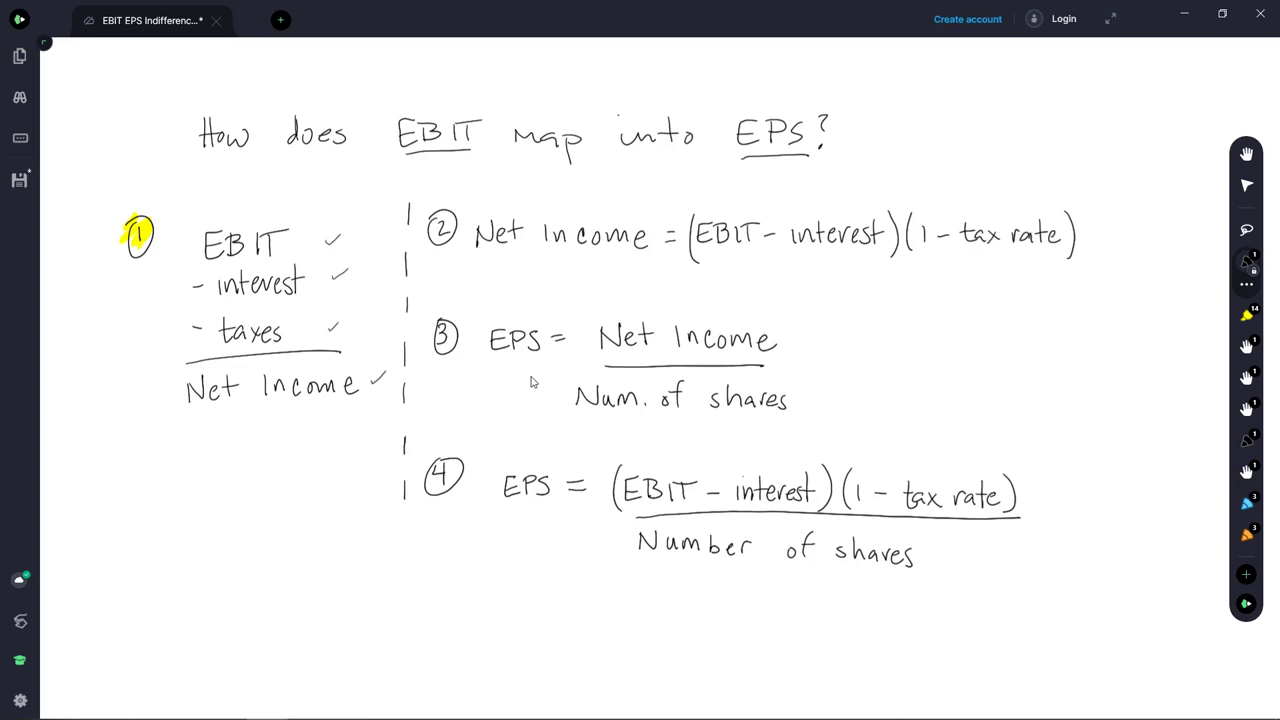
pyautogui.moveTo(333, 275); pyautogui.dragTo(352, 267)
# - Highlight the circled 2 and draw braces under Net Income, EBIT - interest, and 1 - tax rate in its equation
pyautogui.press('h')
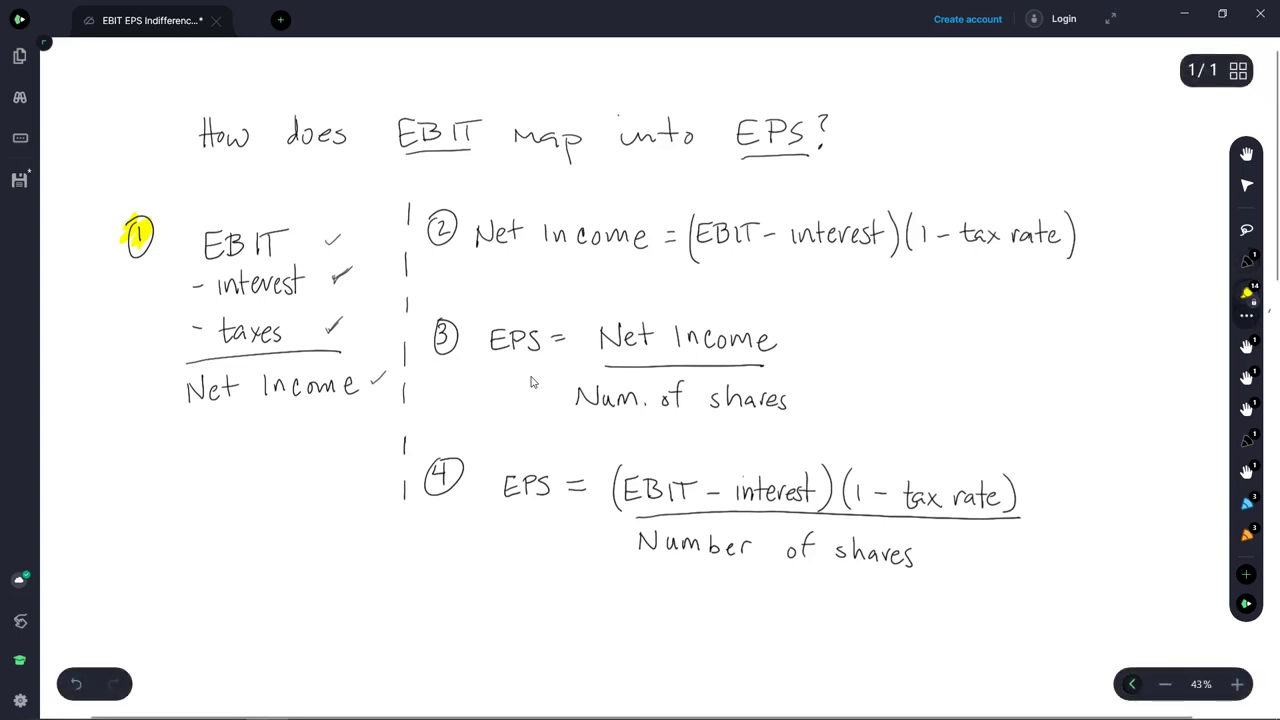
pyautogui.moveTo(428, 214)
pyautogui.mouseDown()
pyautogui.moveTo(440, 238)
pyautogui.moveTo(444, 222)
pyautogui.mouseUp()
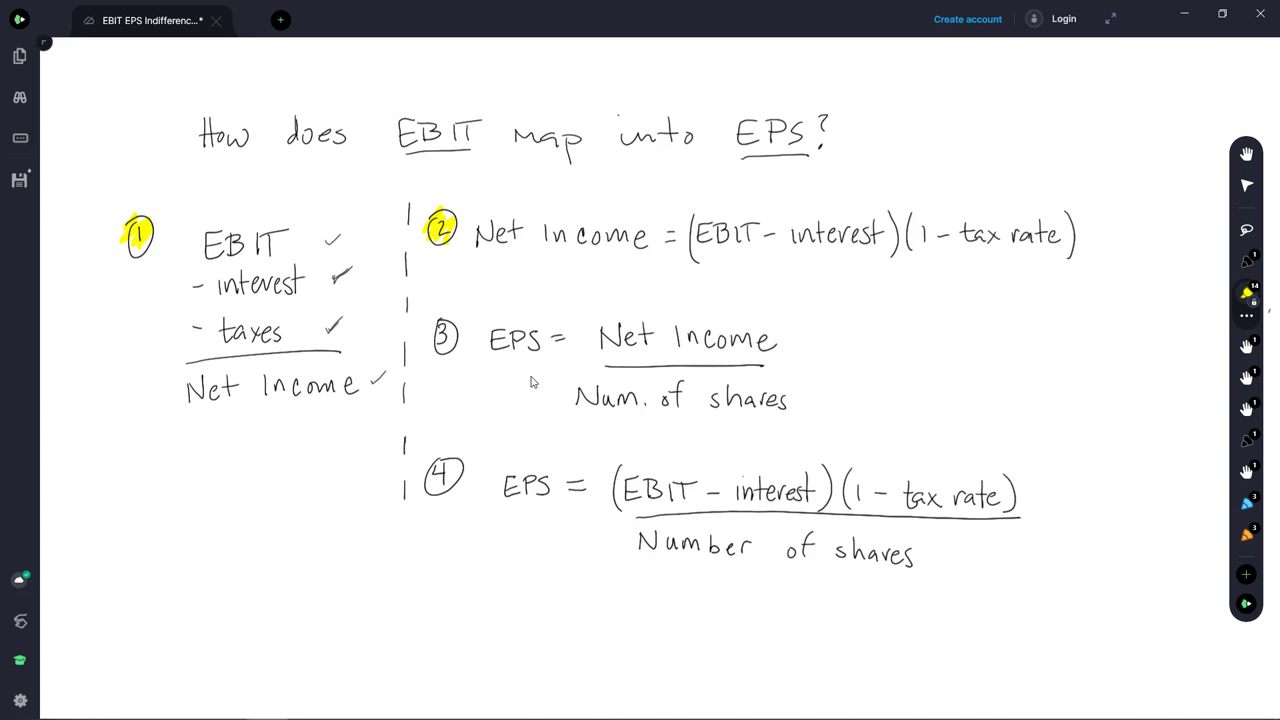
pyautogui.press('p')
pyautogui.moveTo(708, 253); pyautogui.dragTo(855, 258)
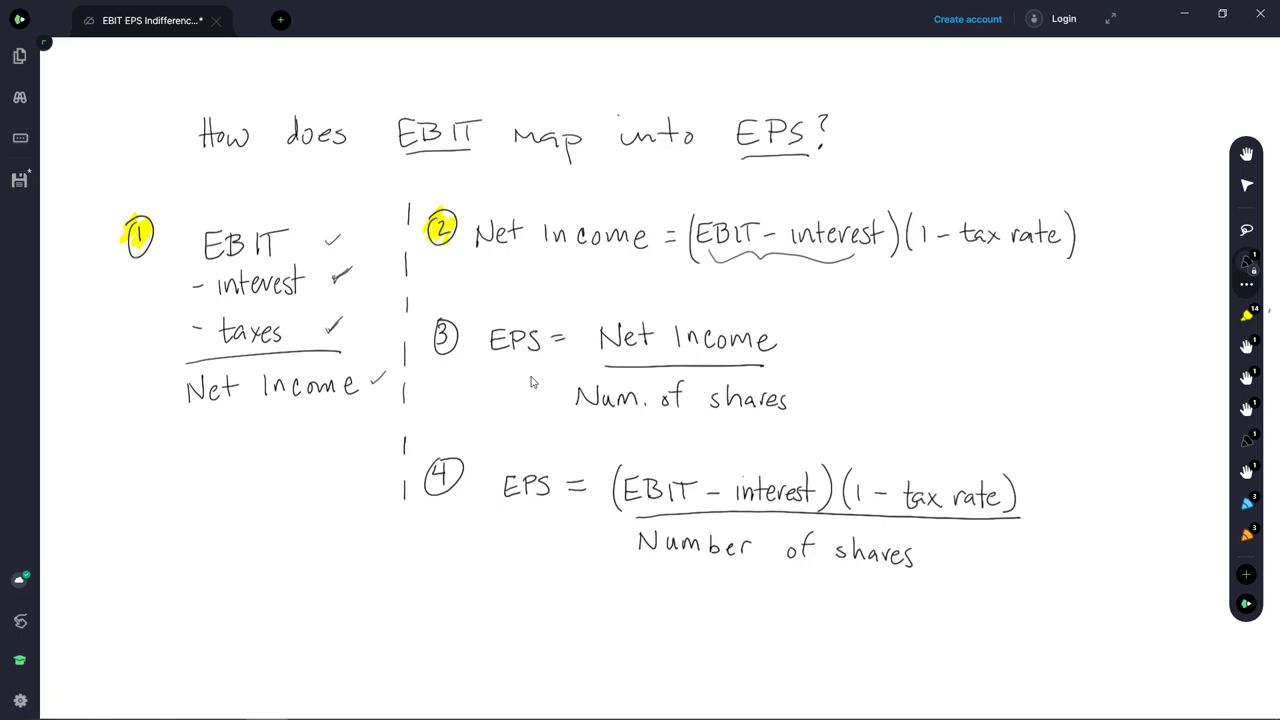
pyautogui.moveTo(930, 262); pyautogui.dragTo(1034, 256)
pyautogui.moveTo(478, 262); pyautogui.dragTo(619, 262)
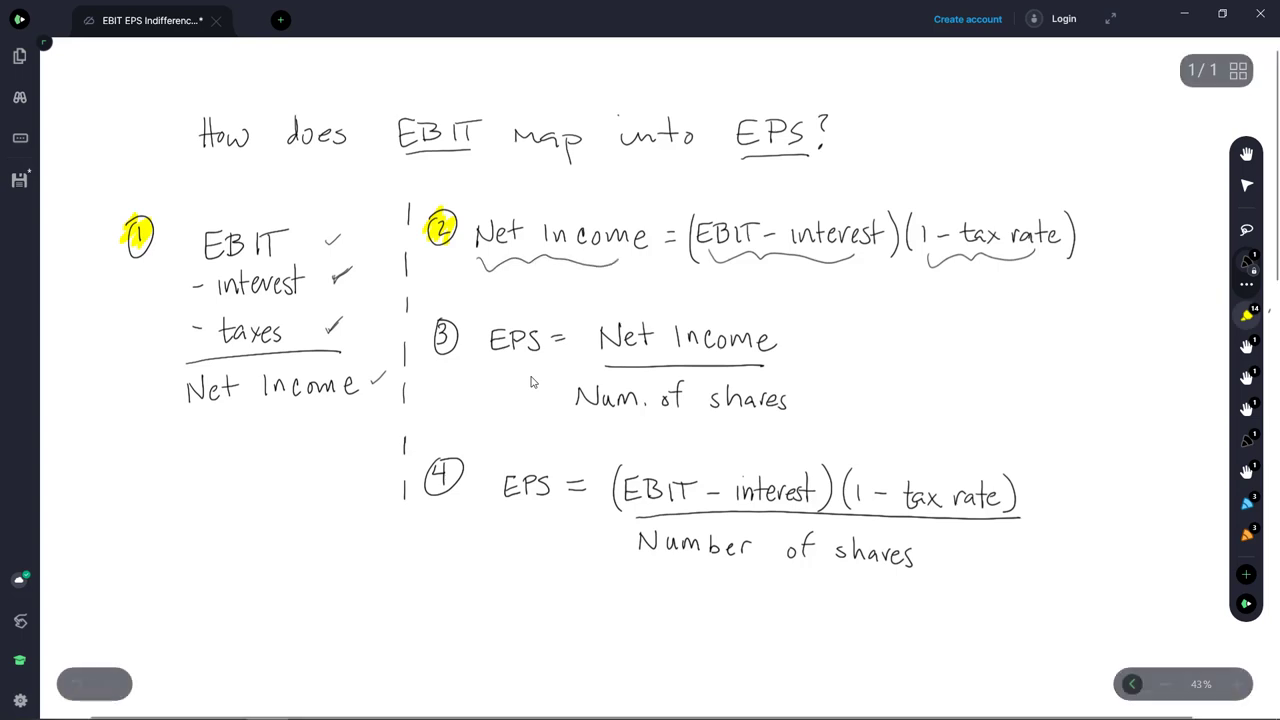
# - Highlight the circled 3, link Net Income in equation 2 to equation 3 with an arrow, and underline equation 2's right-hand expression
pyautogui.press('h')
pyautogui.moveTo(434, 328); pyautogui.dragTo(450, 348)
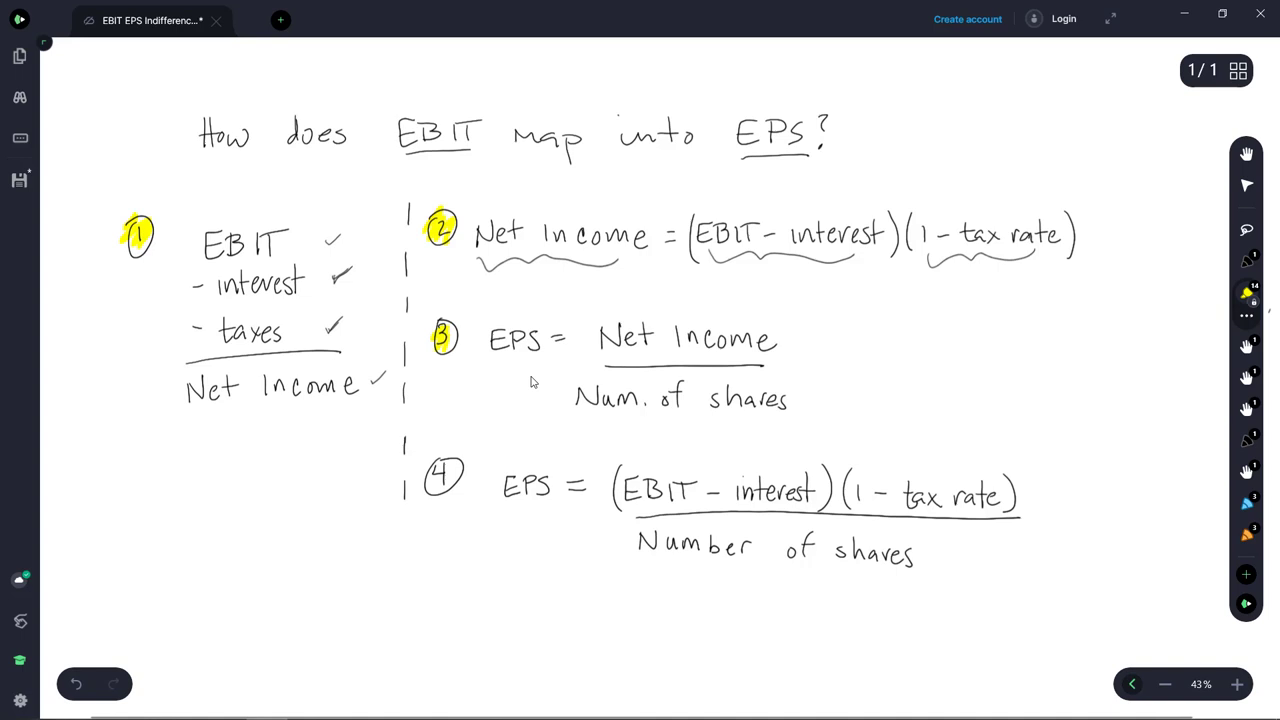
pyautogui.press('p')
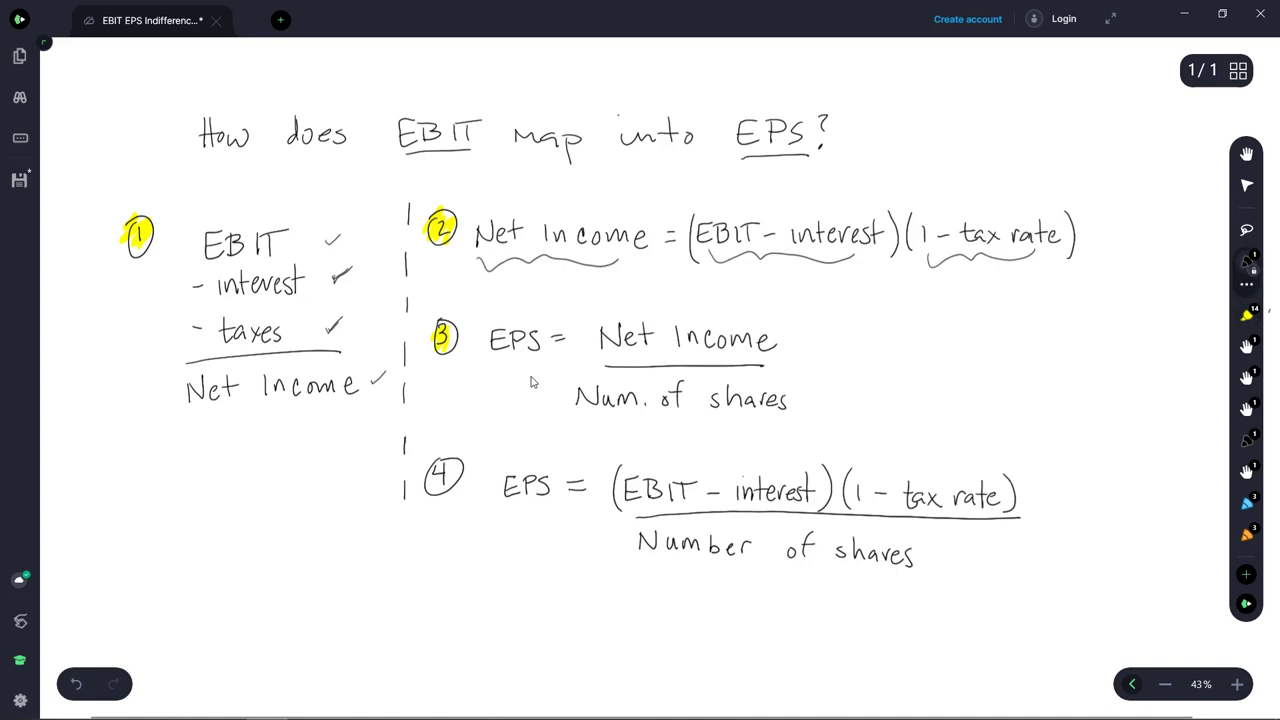
pyautogui.moveTo(565, 275); pyautogui.dragTo(663, 299)
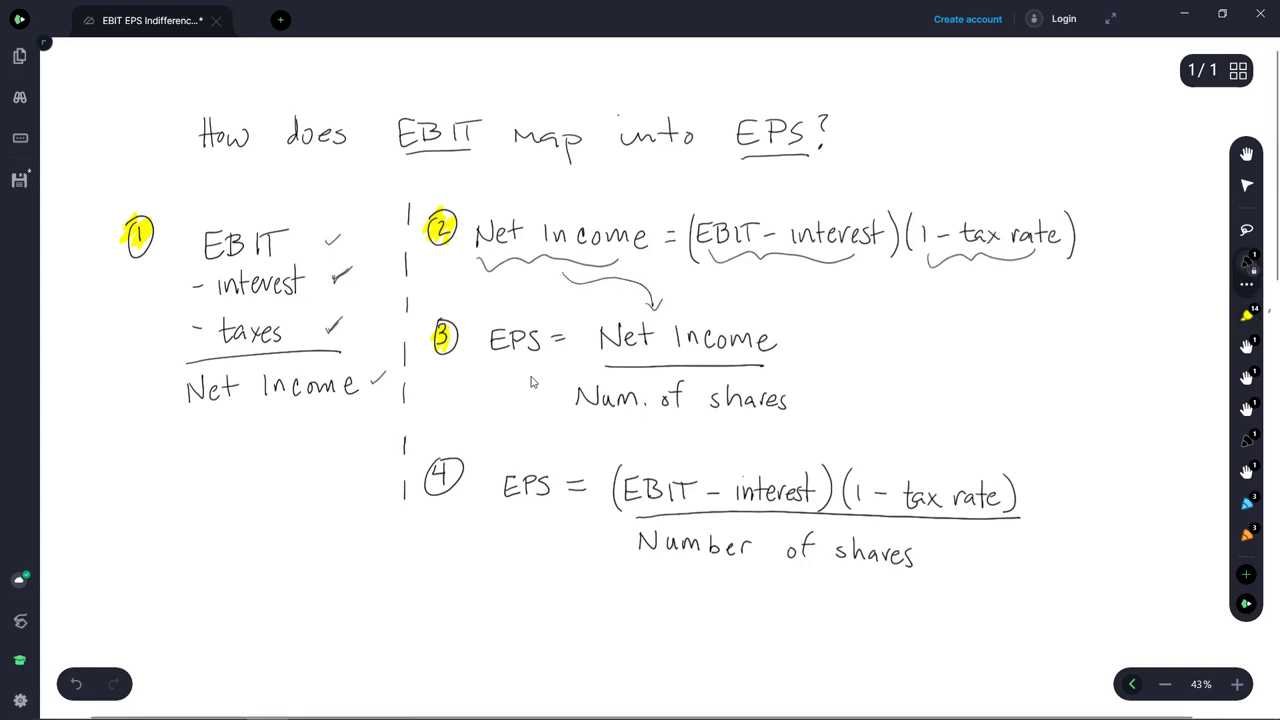
pyautogui.moveTo(747, 280); pyautogui.dragTo(964, 276)
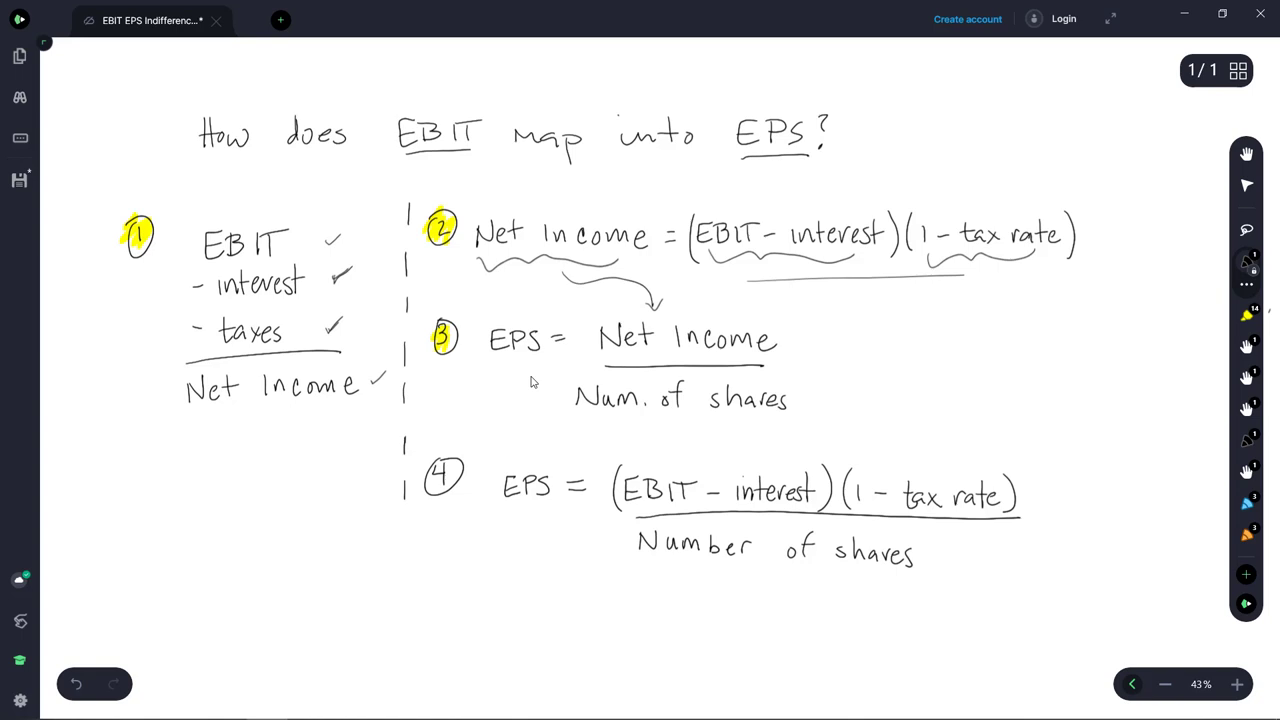
# - Highlight the circled 4 and add yellow bars above EBIT and EPS in the fourth equation
pyautogui.press('h')
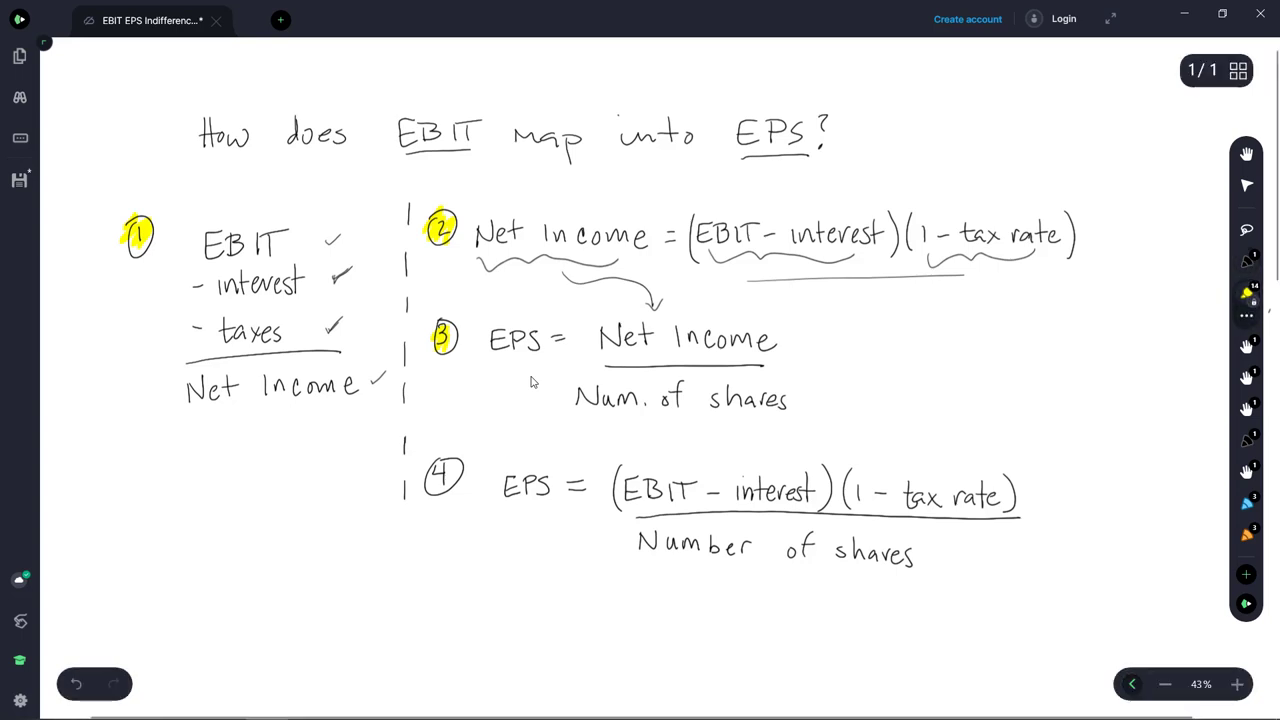
pyautogui.moveTo(428, 480)
pyautogui.mouseDown()
pyautogui.moveTo(446, 455)
pyautogui.moveTo(456, 492)
pyautogui.mouseUp()
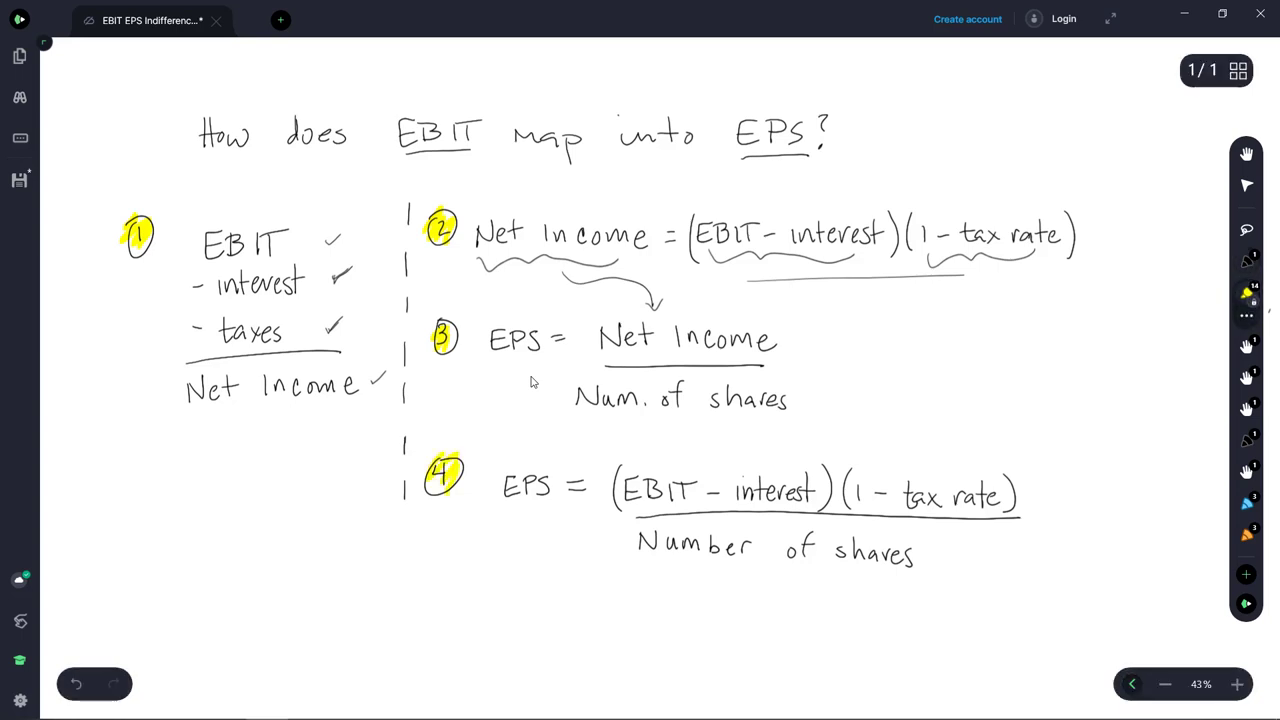
pyautogui.moveTo(634, 457); pyautogui.dragTo(672, 459)
pyautogui.moveTo(510, 458); pyautogui.dragTo(551, 456)
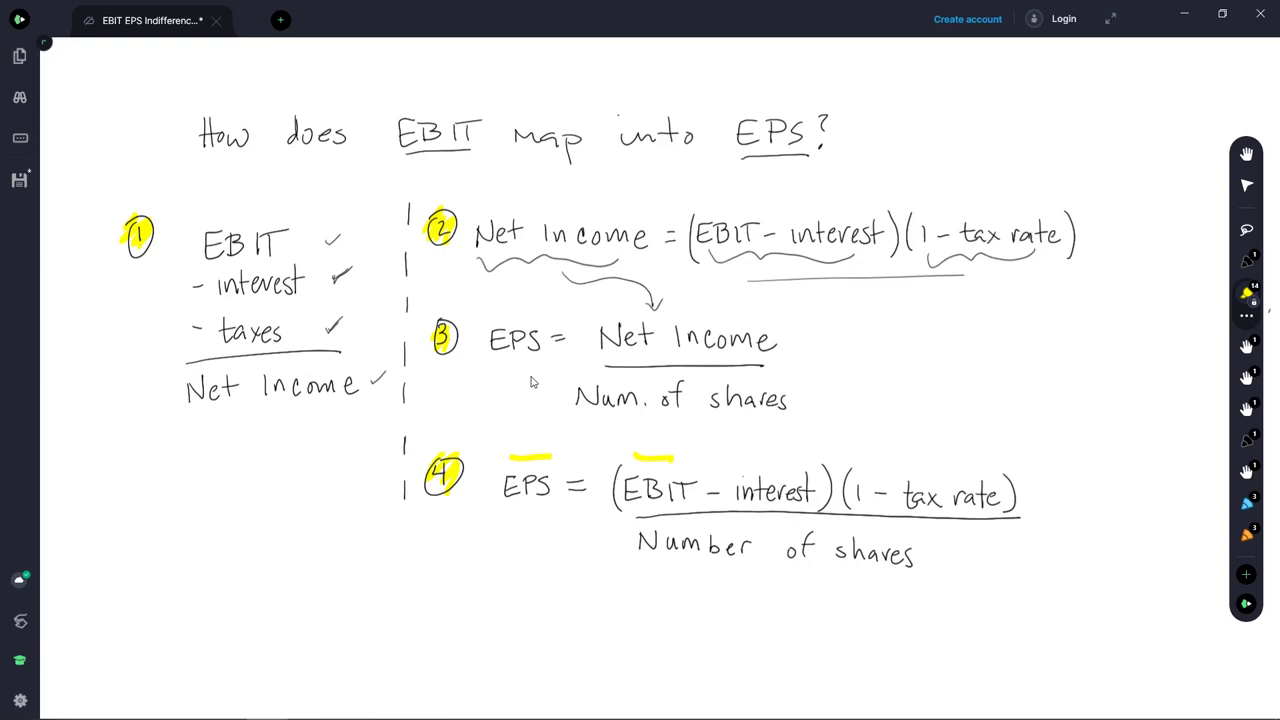
# - Switch to the EBIT EPS Indifference Example workbook in Excel and review Scenario 1's debt level, interest rate and number of shares
pyautogui.hotkey('alt', 'Tab')
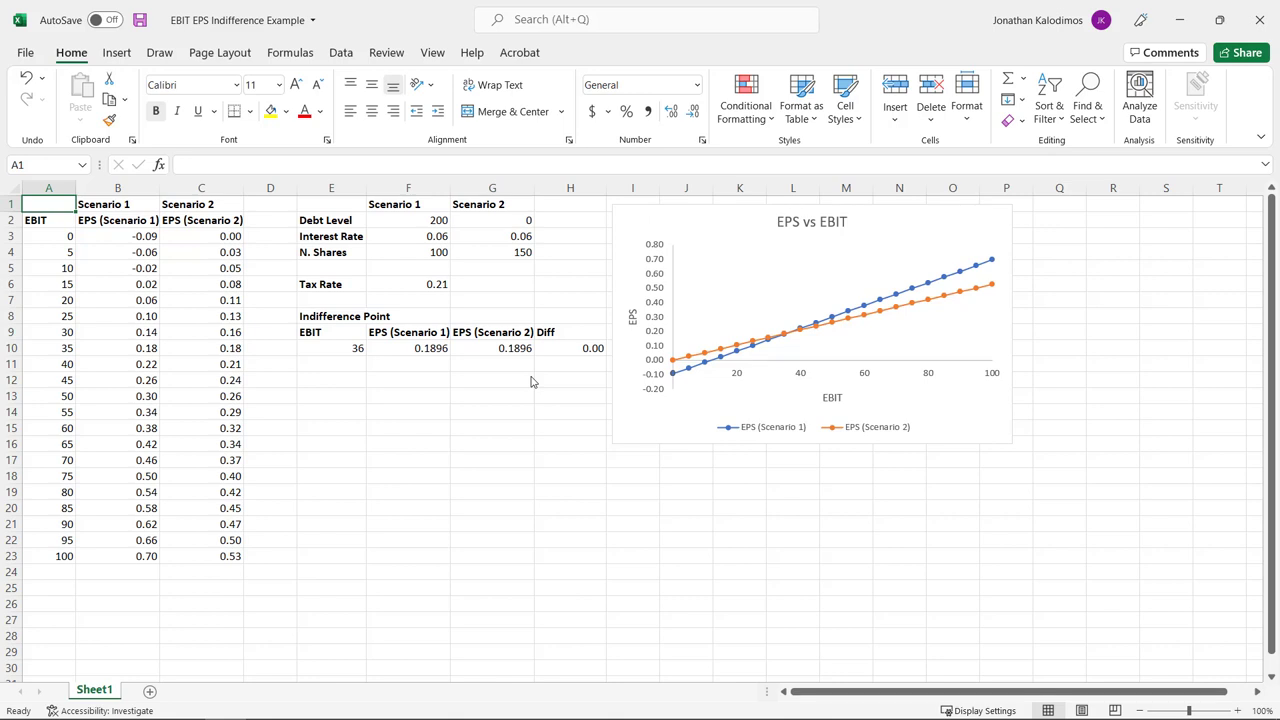
pyautogui.click(132, 208)
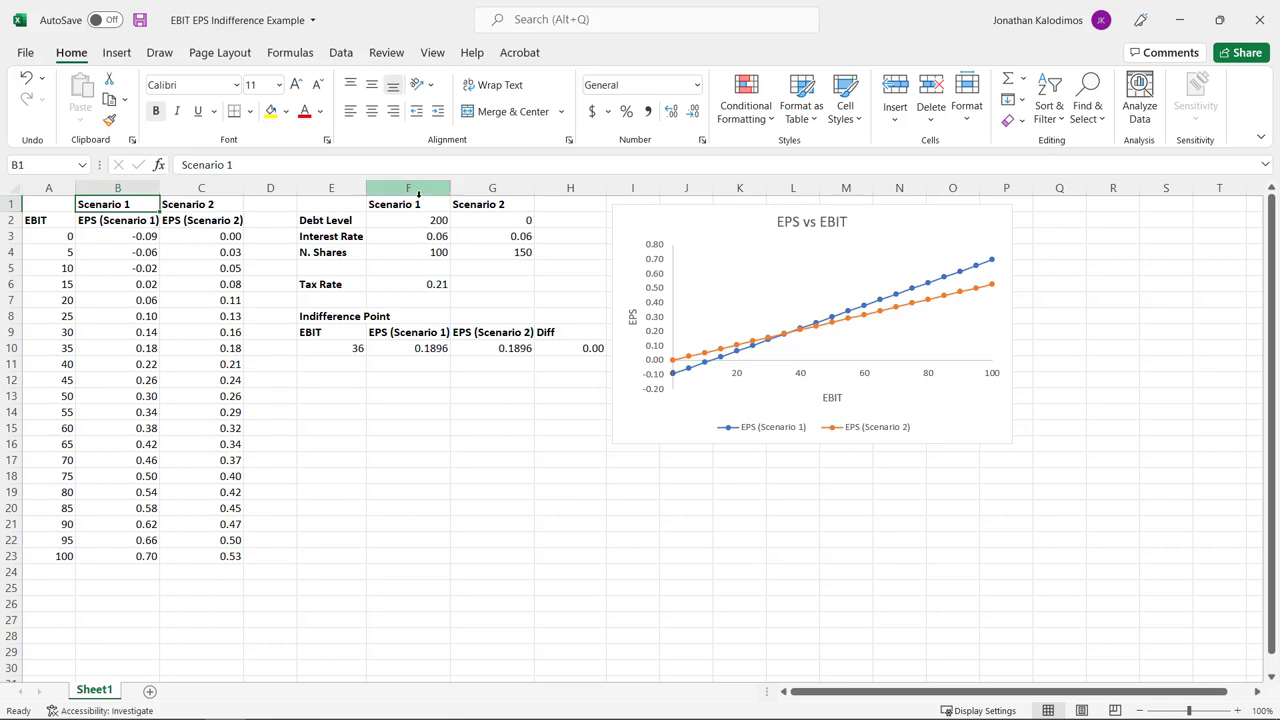
pyautogui.moveTo(425, 208); pyautogui.dragTo(430, 248)
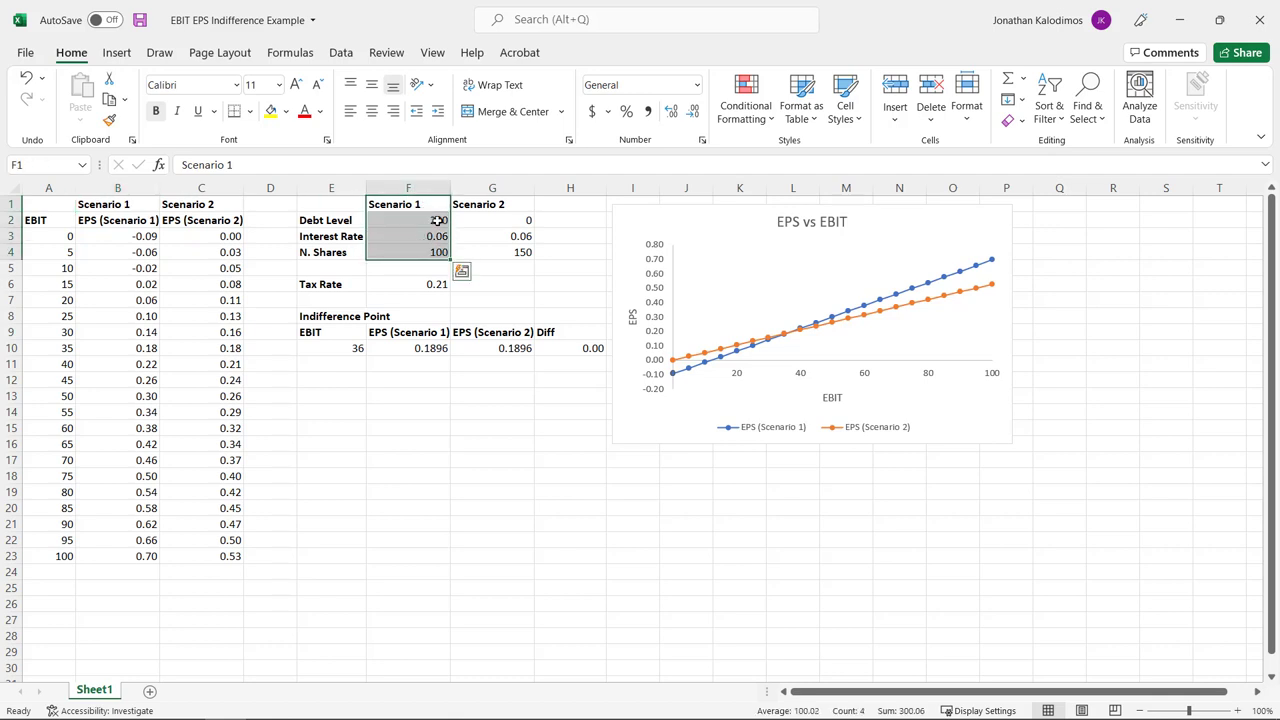
pyautogui.click(440, 220)
pyautogui.click(441, 219)
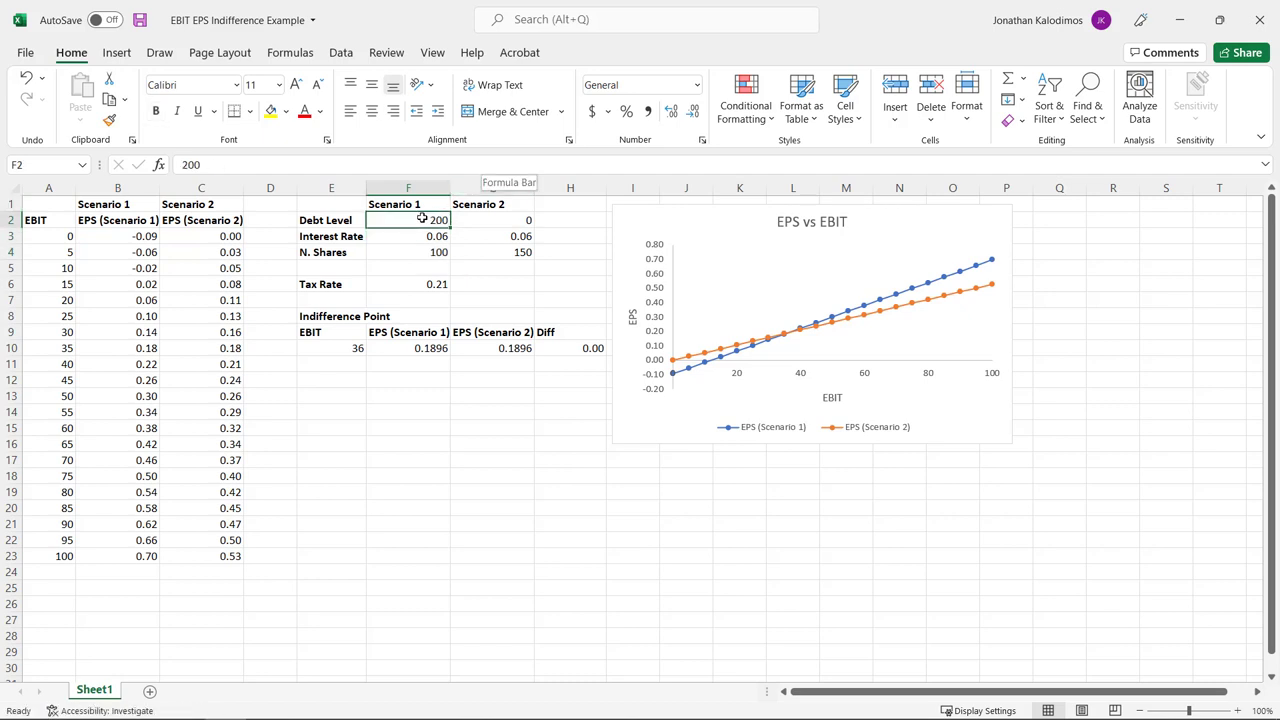
pyautogui.click(430, 238)
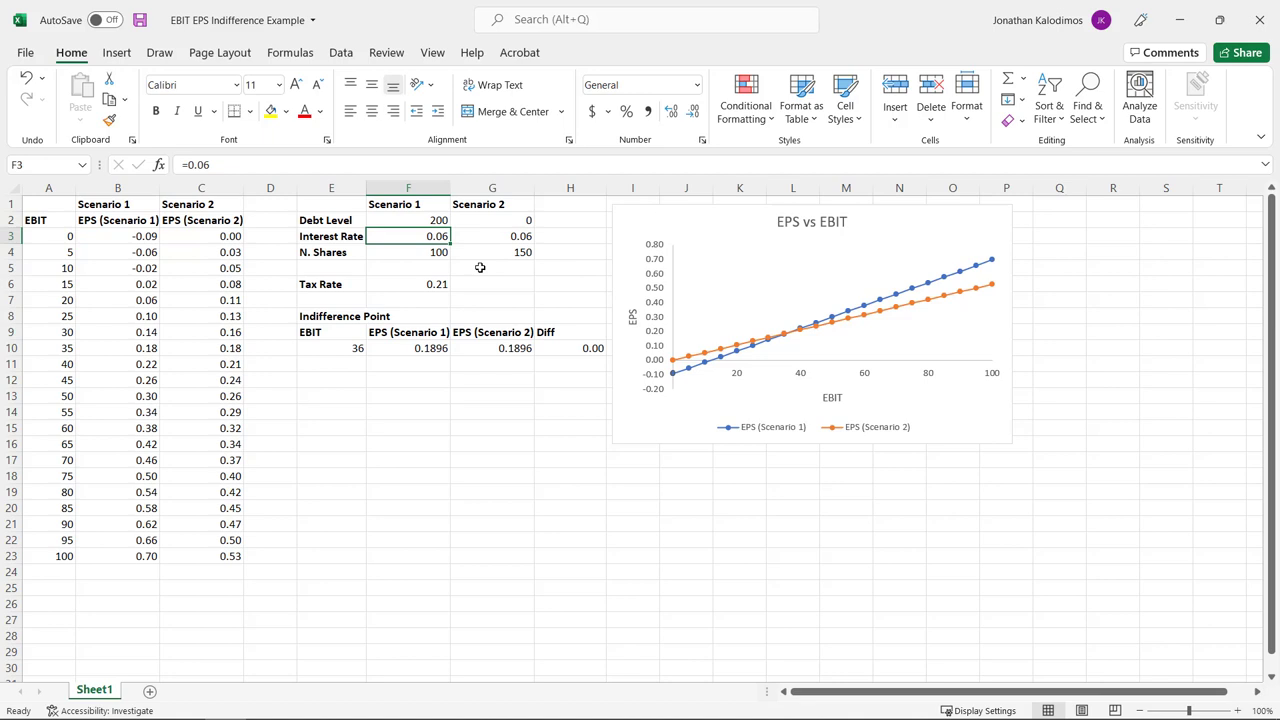
pyautogui.click(436, 252)
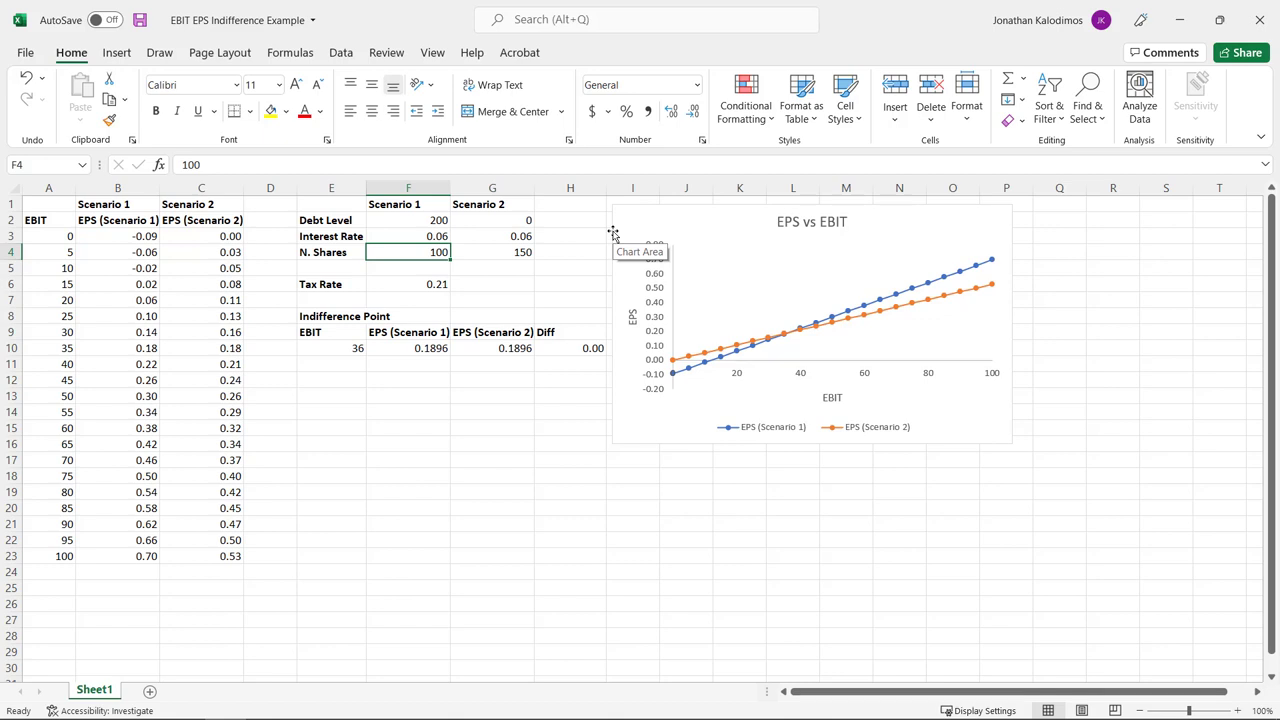
# - Review Scenario 2's debt level and number of shares, plus the tax rate in F6
pyautogui.click(529, 203)
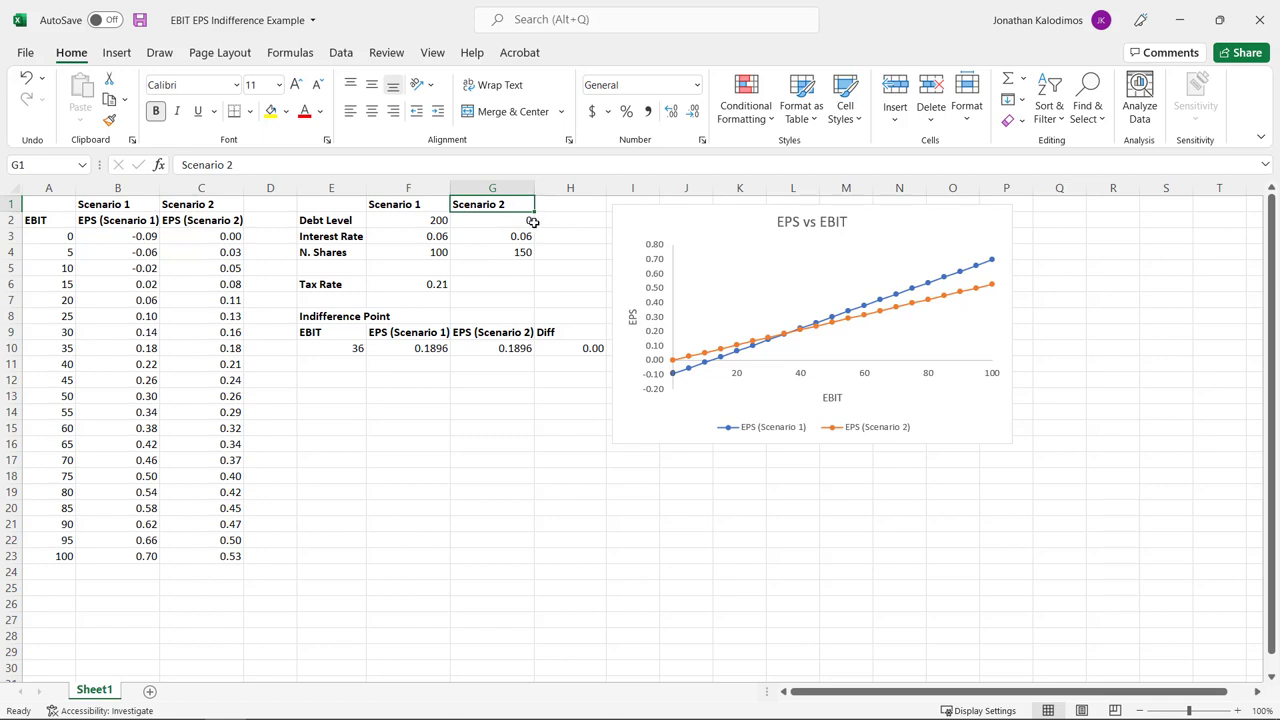
pyautogui.click(533, 221)
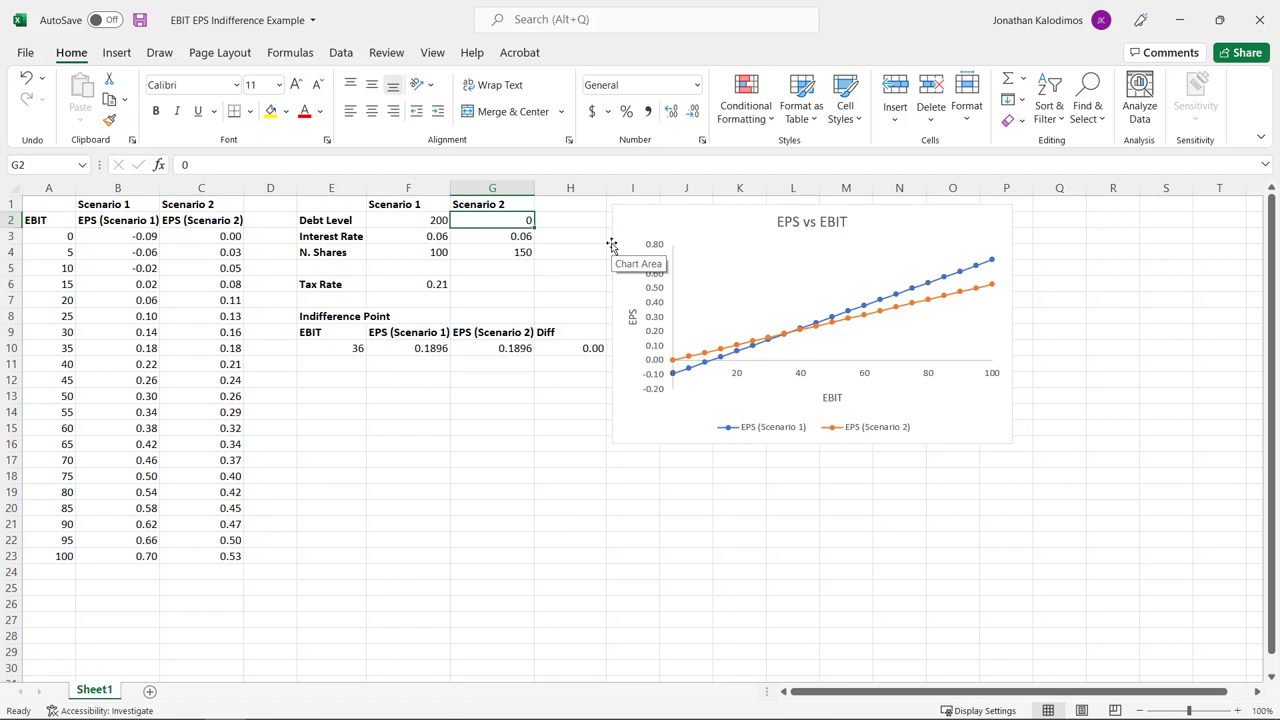
pyautogui.click(516, 251)
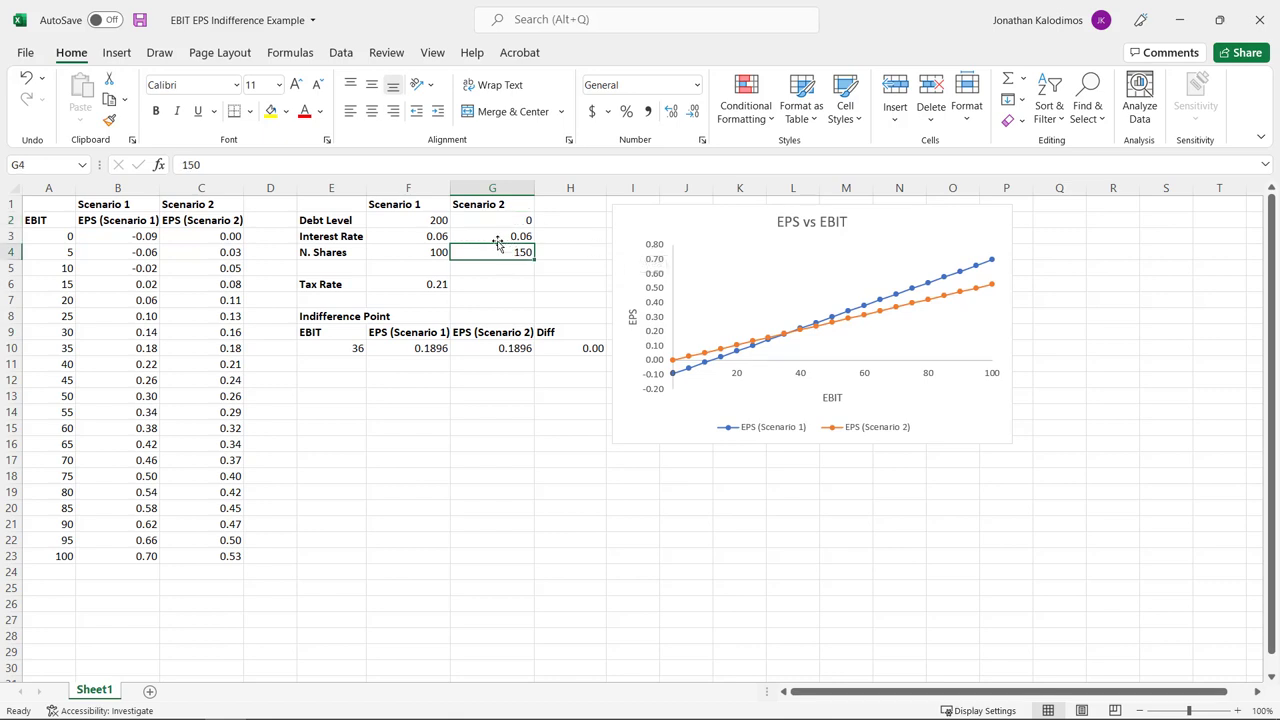
pyautogui.click(442, 285)
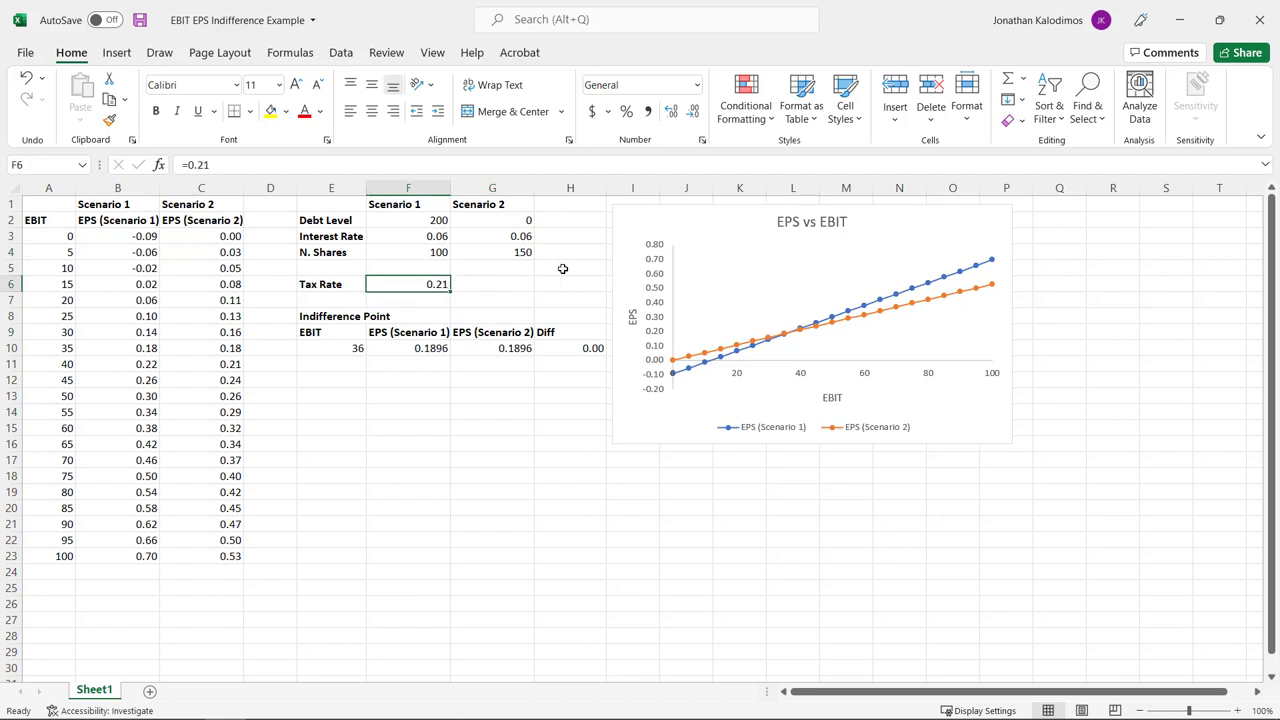
# - Review the EBIT column and both scenarios' EPS columns, and inspect the Scenario 1 EPS formula in B3
pyautogui.moveTo(63, 218); pyautogui.dragTo(66, 556)
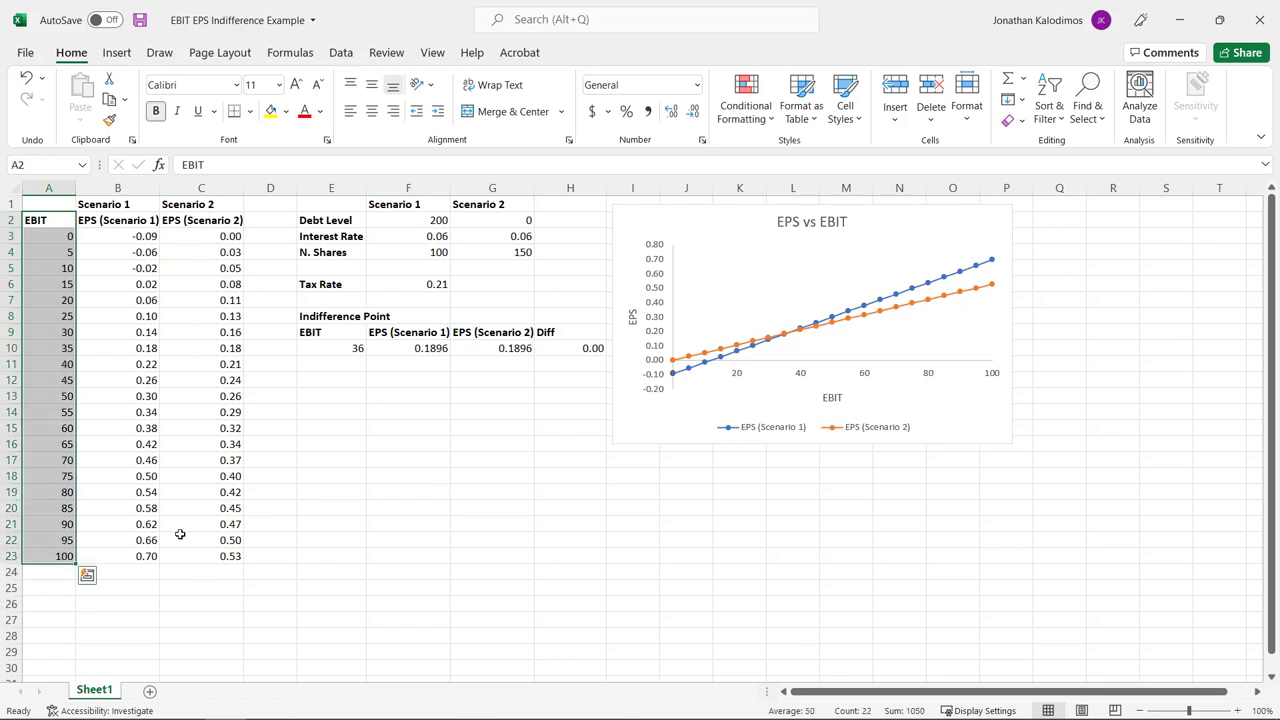
pyautogui.click(118, 236)
pyautogui.click(117, 188)
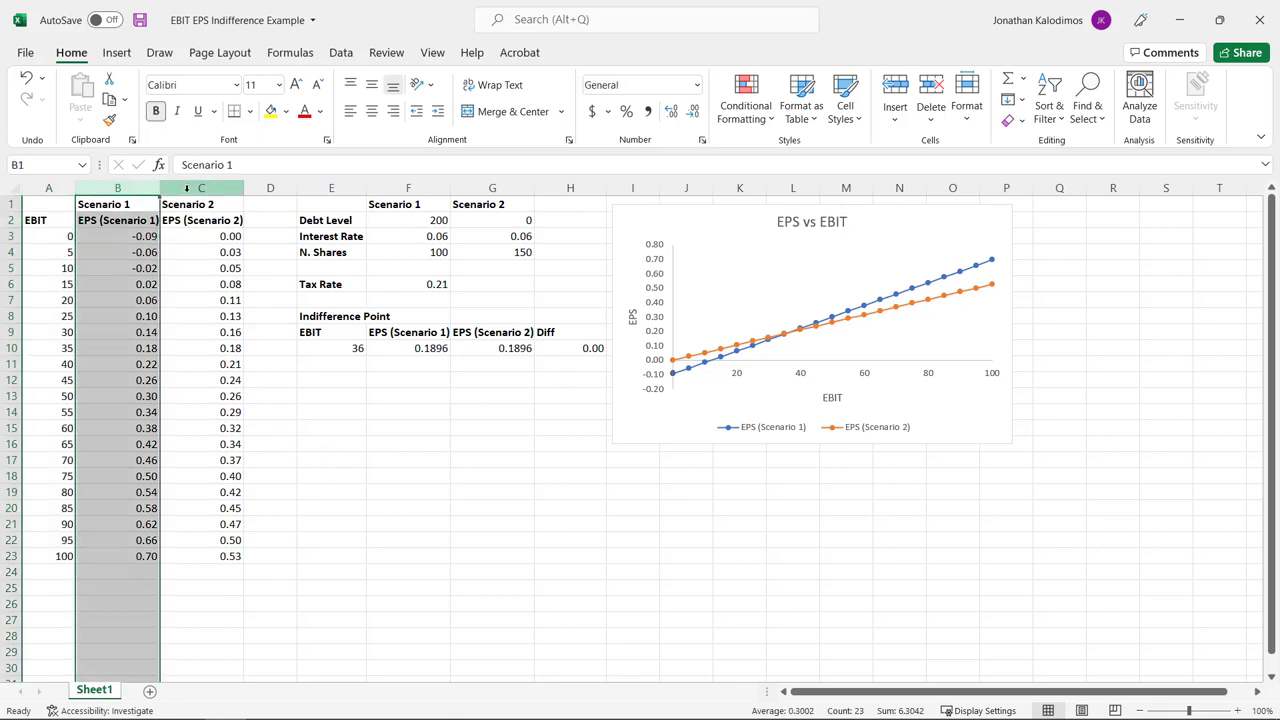
pyautogui.click(190, 188)
pyautogui.click(150, 236)
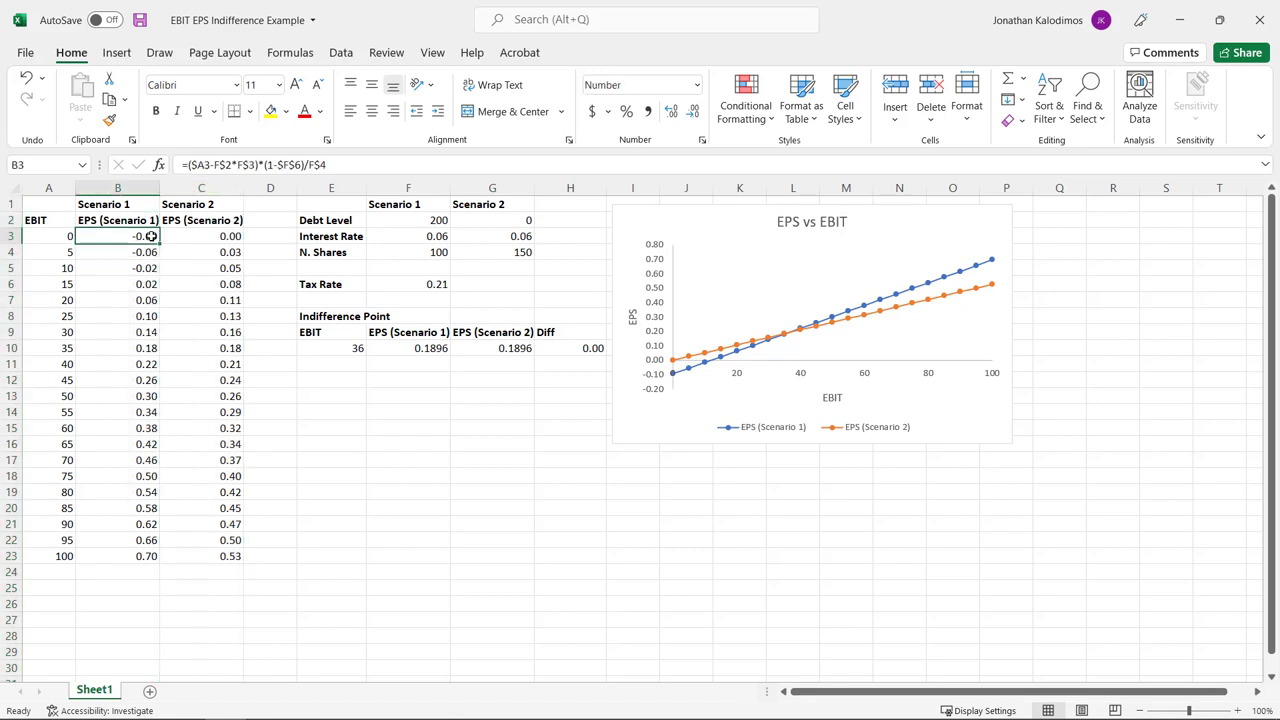
# - Examine the interest, tax and share-count terms of the Scenario 1 EPS formula in B3, leaving it unedited
pyautogui.click(356, 164)
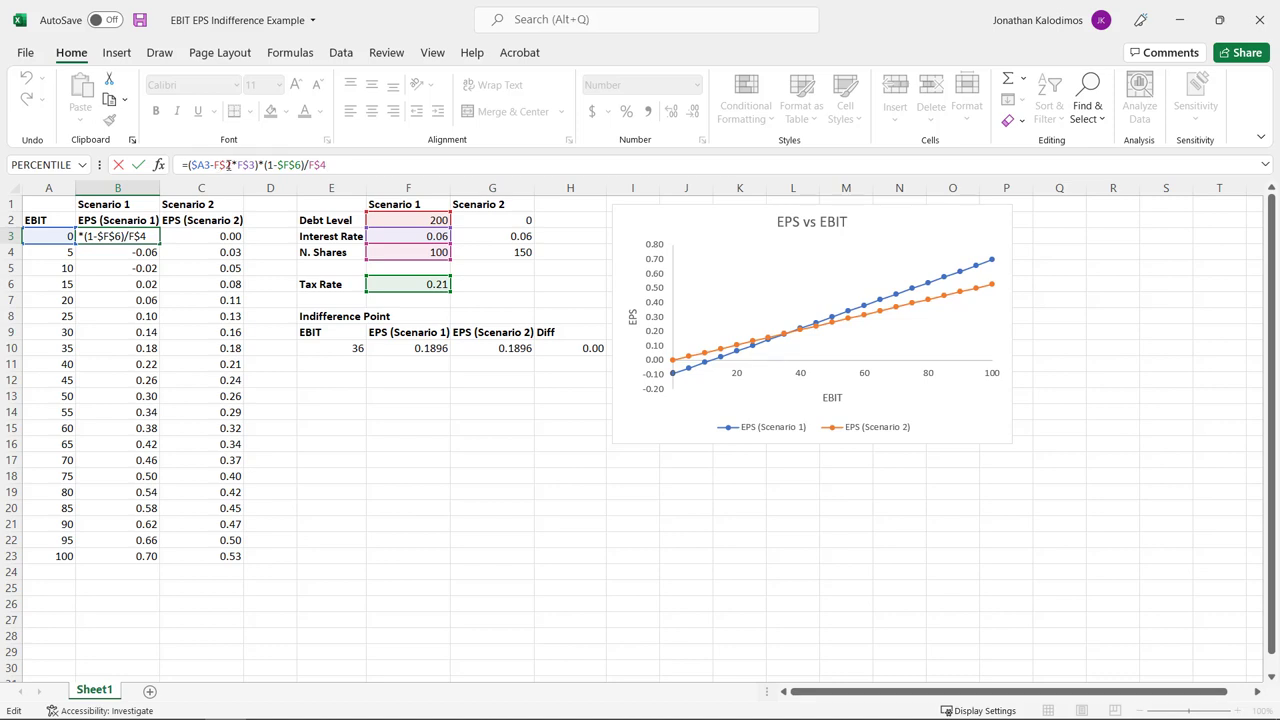
pyautogui.moveTo(214, 164); pyautogui.dragTo(258, 164)
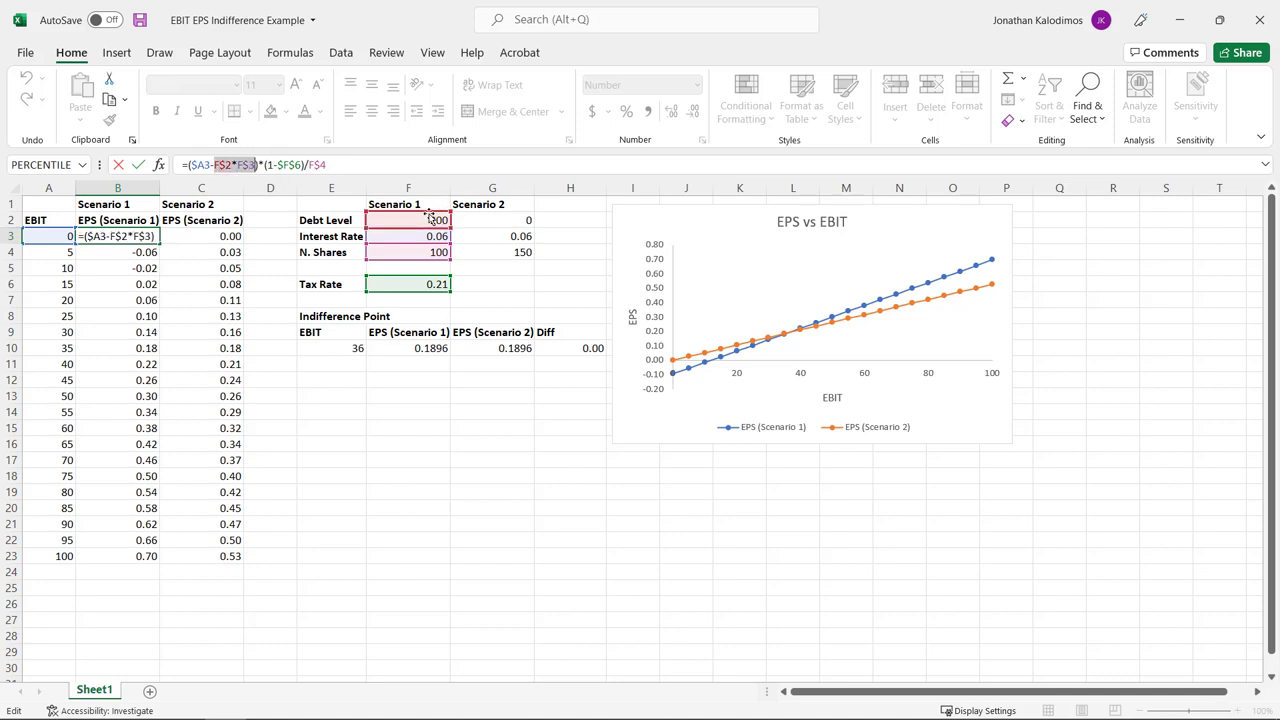
pyautogui.click(306, 164)
pyautogui.moveTo(306, 164); pyautogui.dragTo(263, 164)
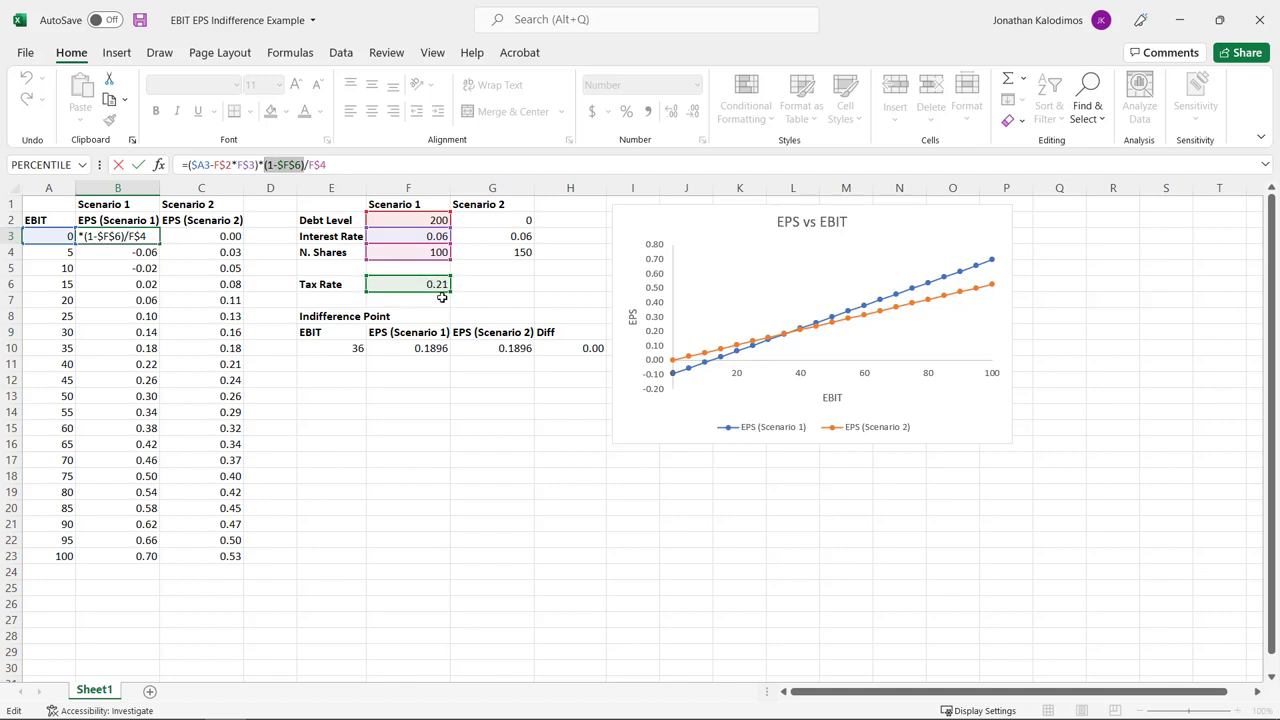
pyautogui.click(362, 166)
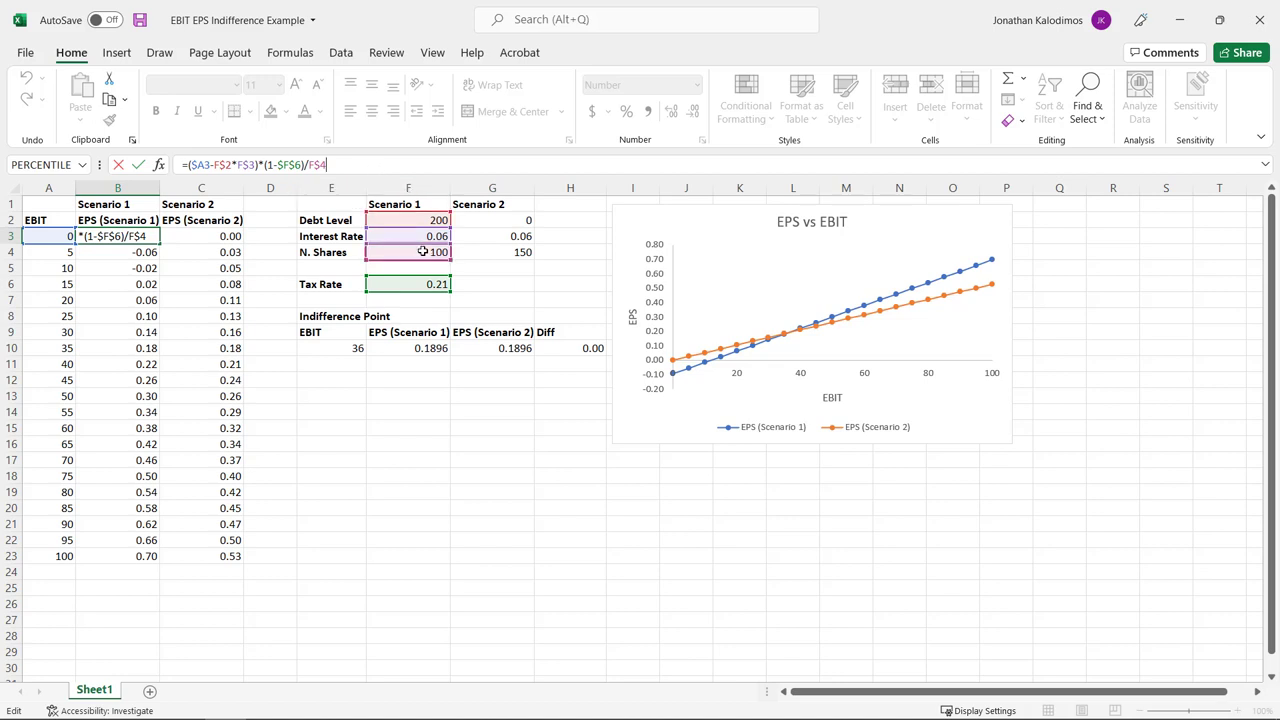
pyautogui.hotkey('ctrl', 'Return')
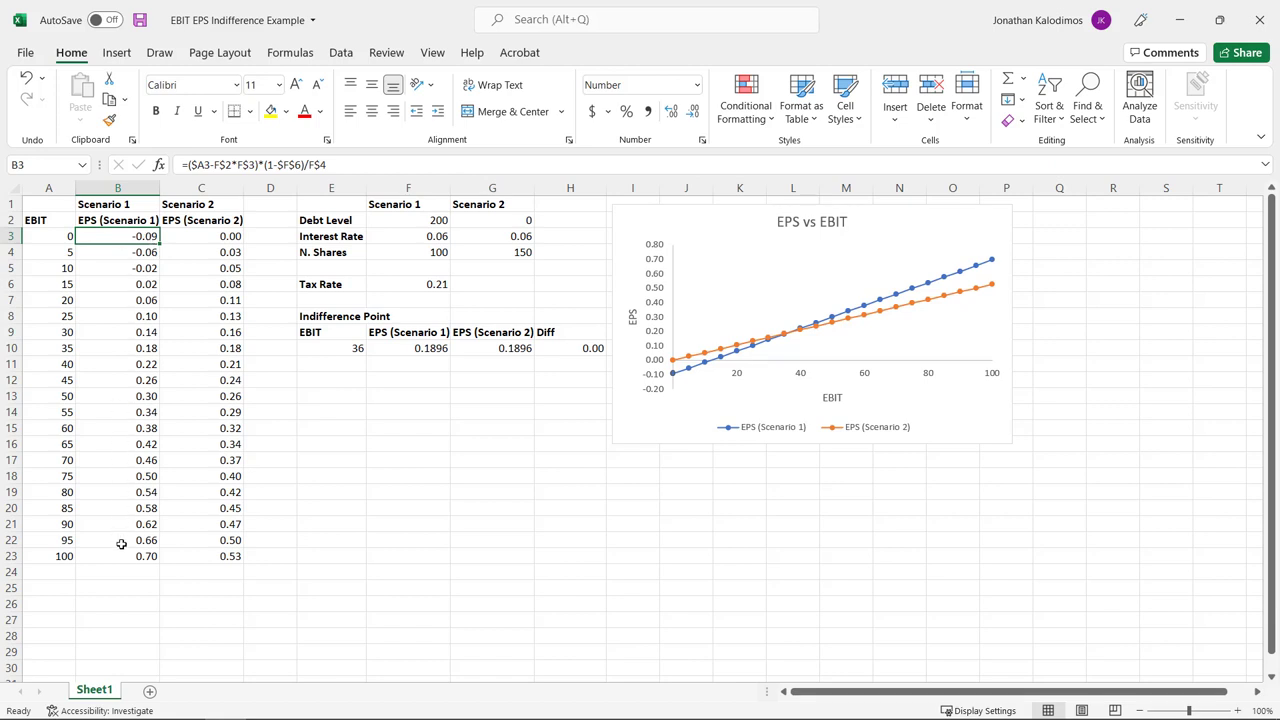
# - Inspect the Scenario 2 EPS formula in C3 and the cells it references
pyautogui.click(199, 232)
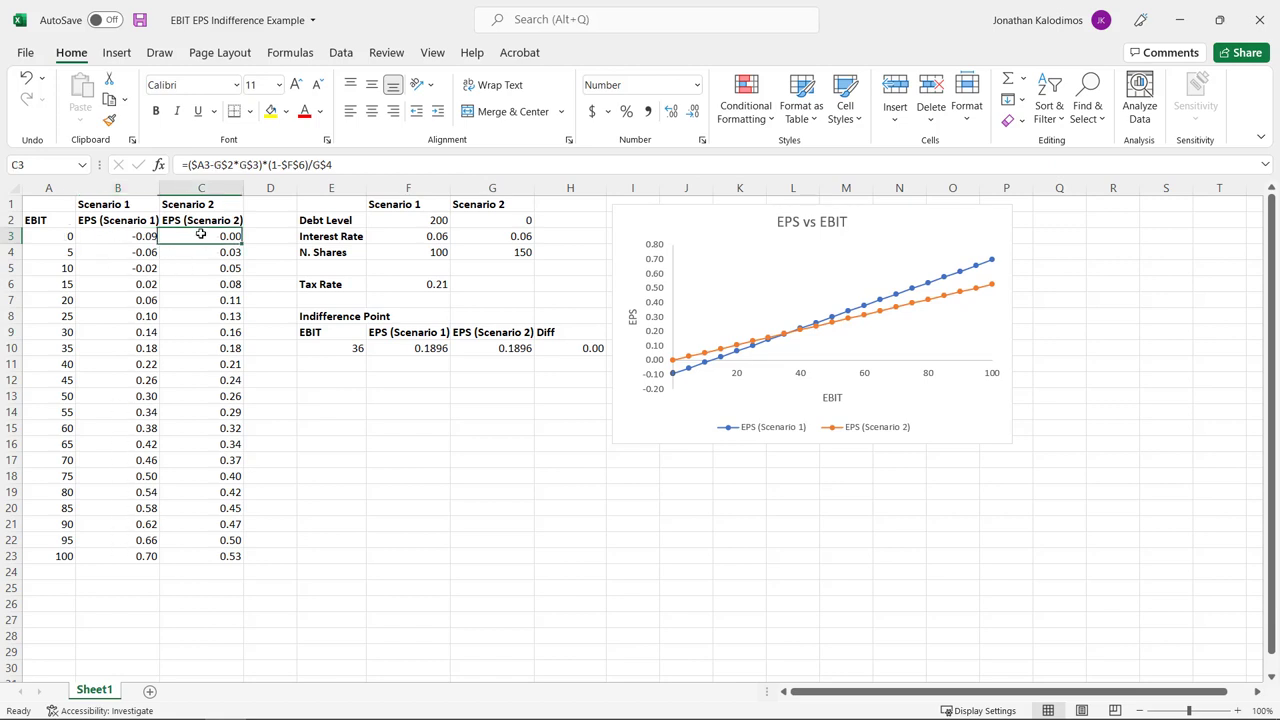
pyautogui.click(368, 165)
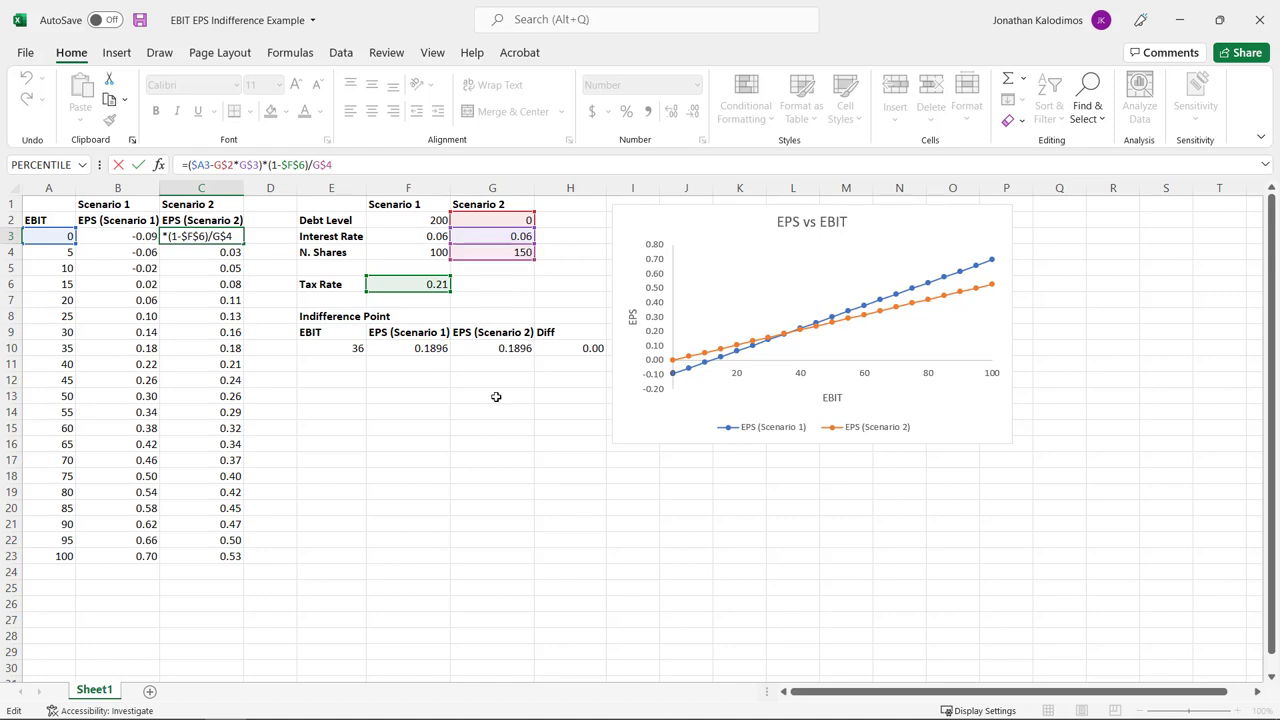
pyautogui.click(171, 317)
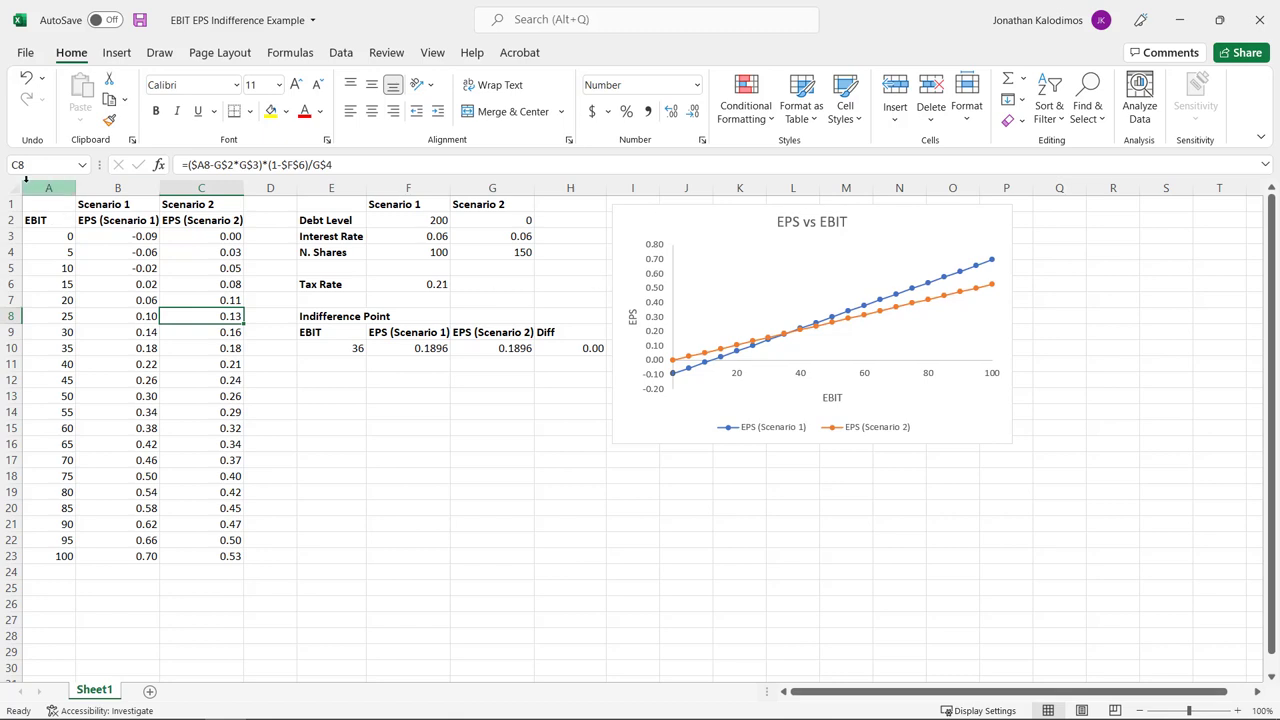
# - Highlight the EBIT and Scenario 1 EPS data in A2:B23, and enlarge the EPS vs EBIT chart to about column S and row 22
pyautogui.moveTo(44, 220); pyautogui.dragTo(100, 557)
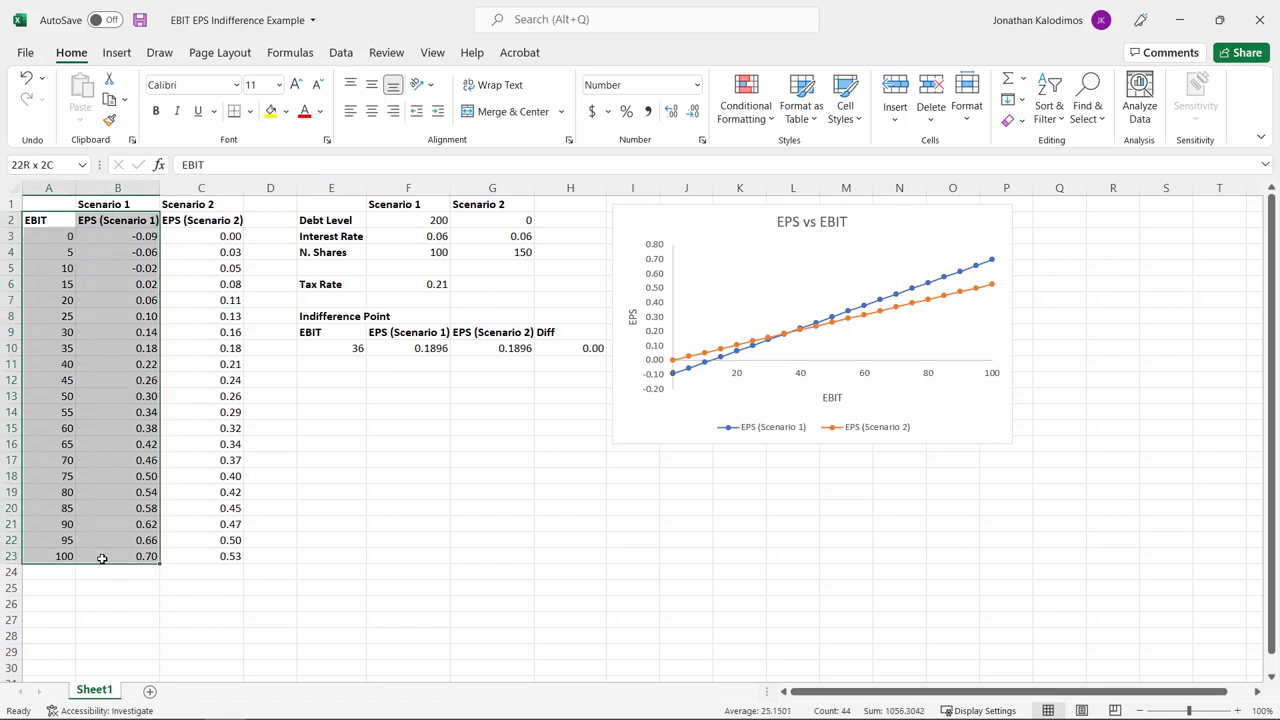
pyautogui.click(946, 389)
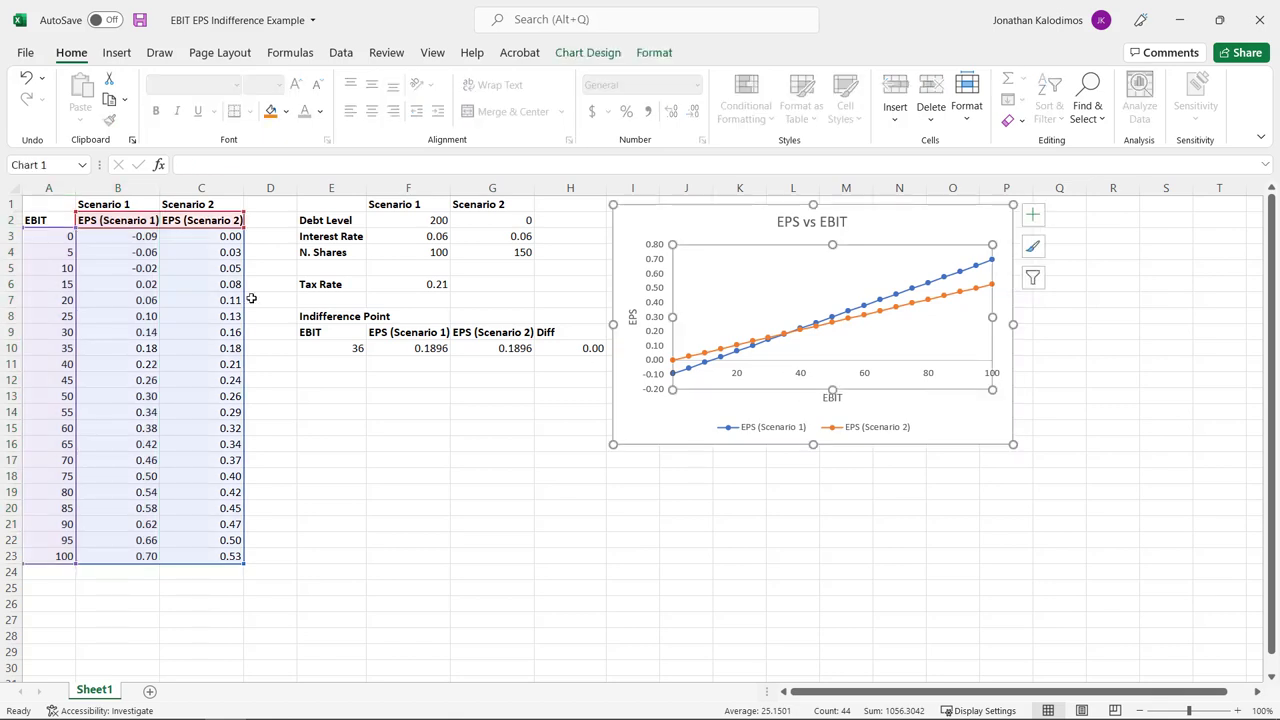
pyautogui.click(1016, 445)
pyautogui.moveTo(1016, 445); pyautogui.dragTo(1171, 539)
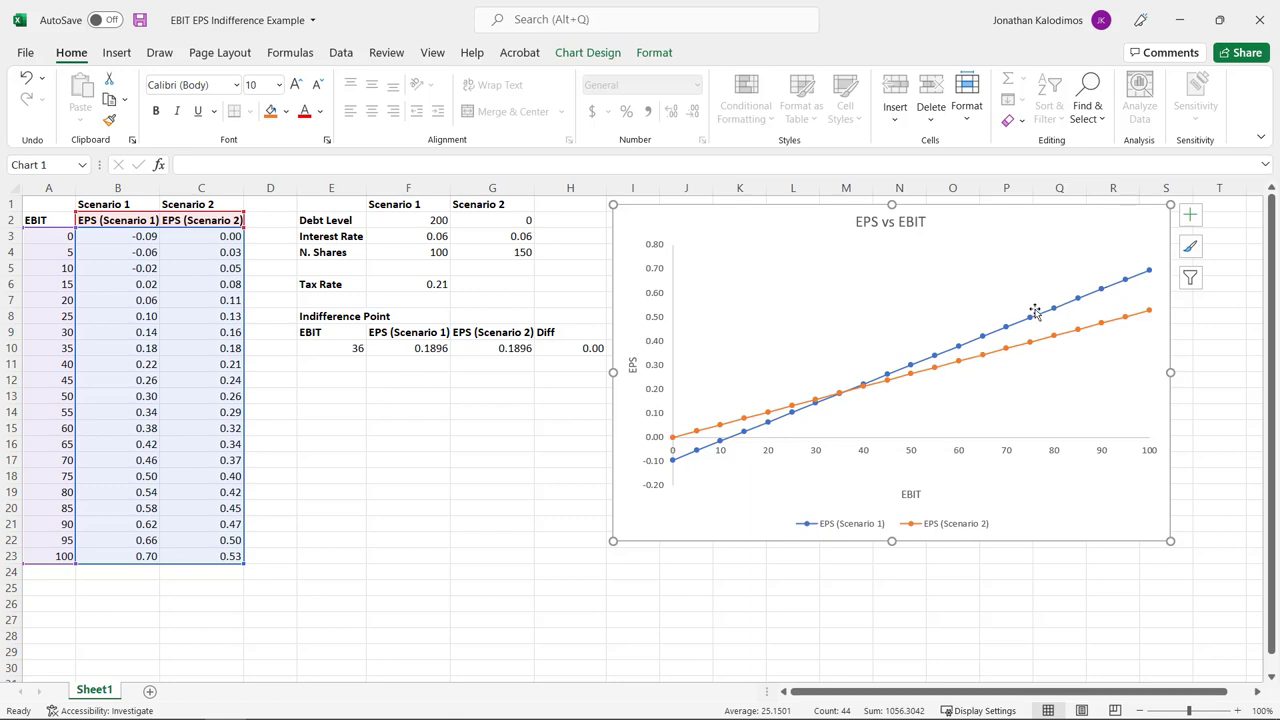
pyautogui.moveTo(729, 441)
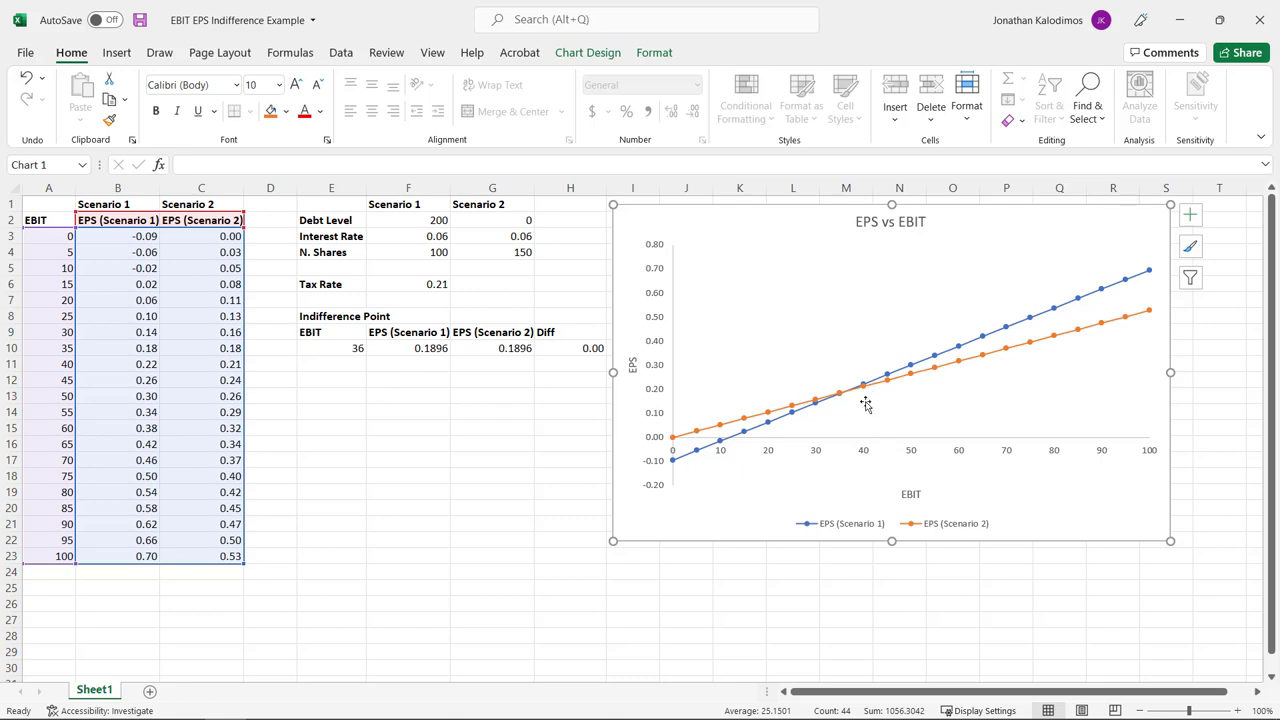
# - Review the Indifference Point row and inspect the EPS formulas for both scenarios in F10 and G10
pyautogui.click(362, 348)
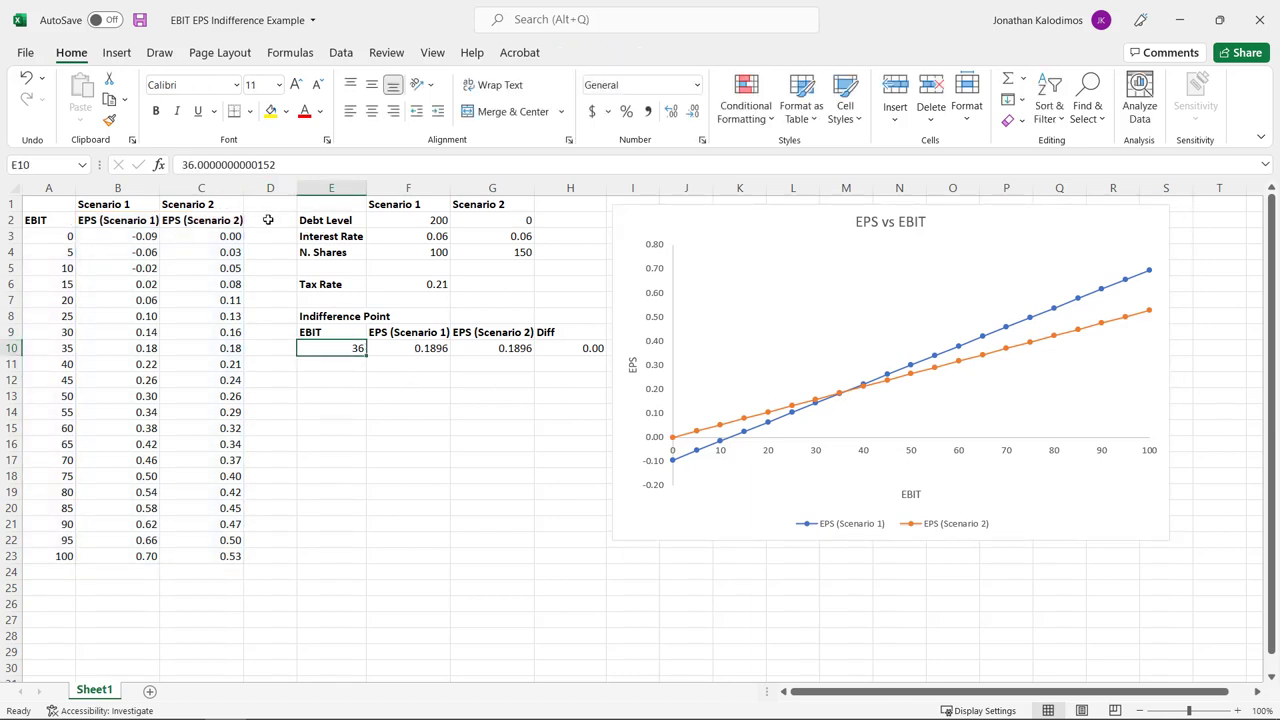
pyautogui.moveTo(358, 348); pyautogui.dragTo(595, 350)
pyautogui.click(432, 386)
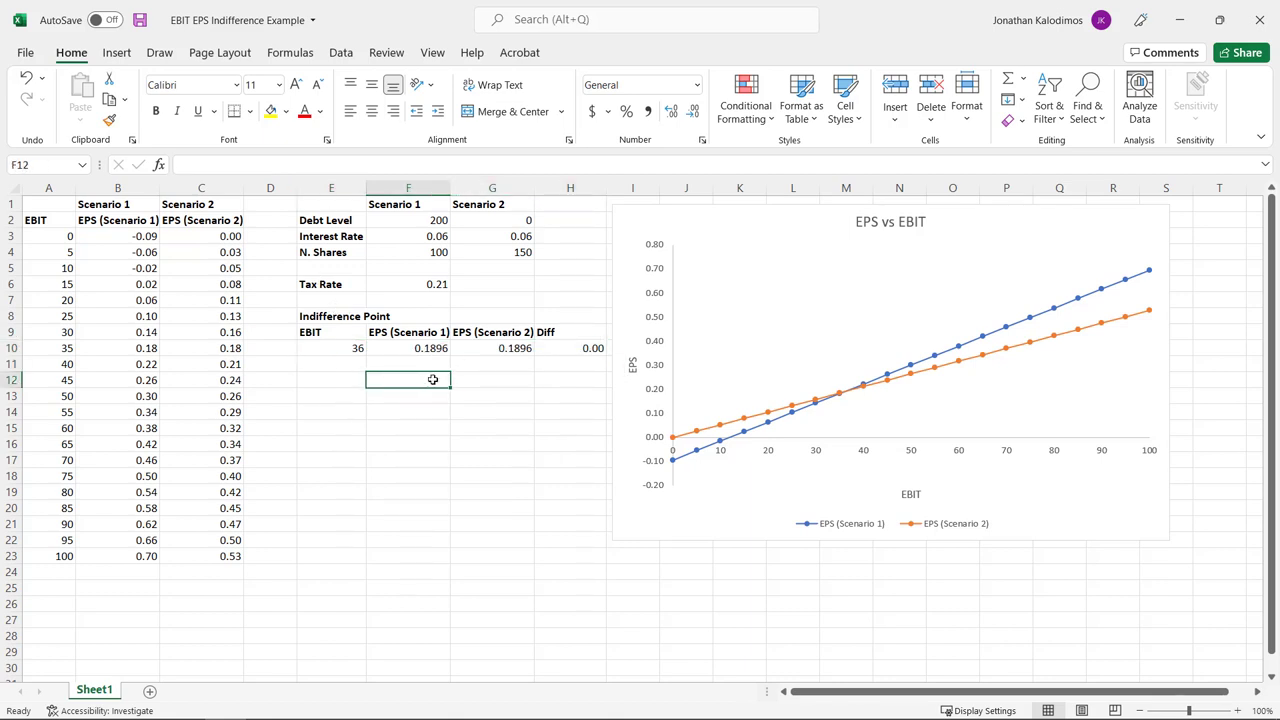
pyautogui.click(424, 347)
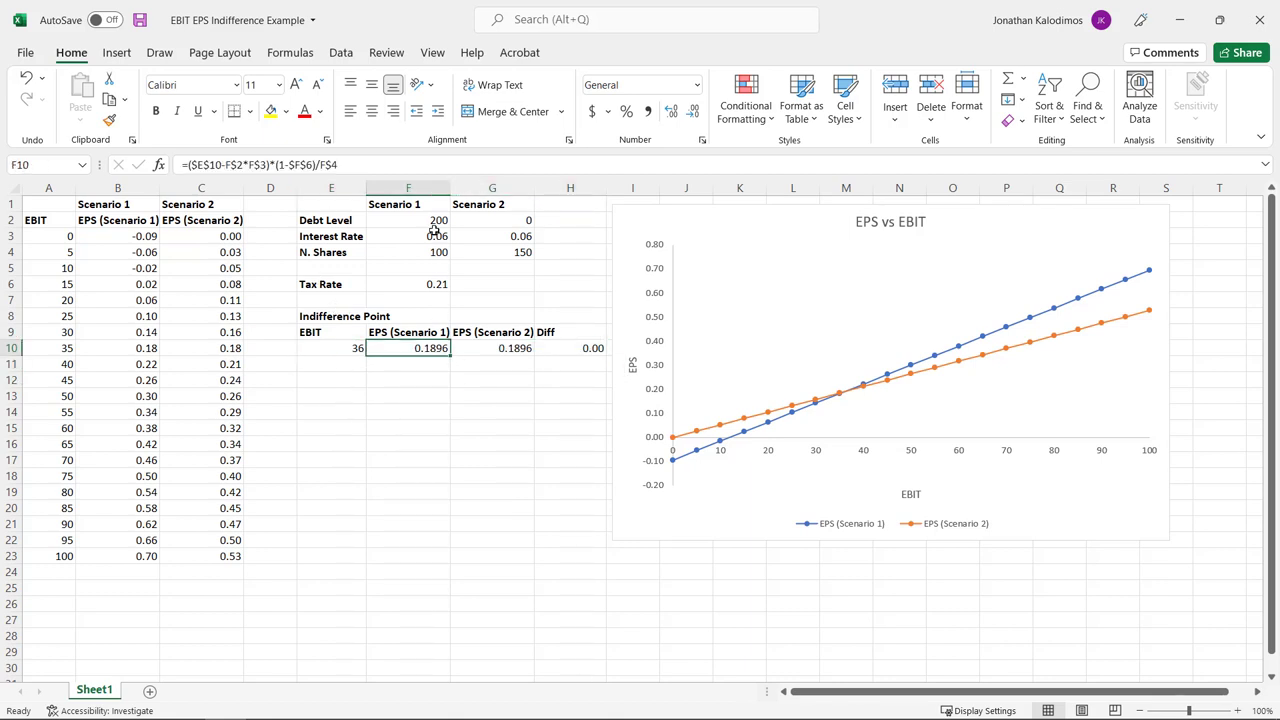
pyautogui.click(366, 161)
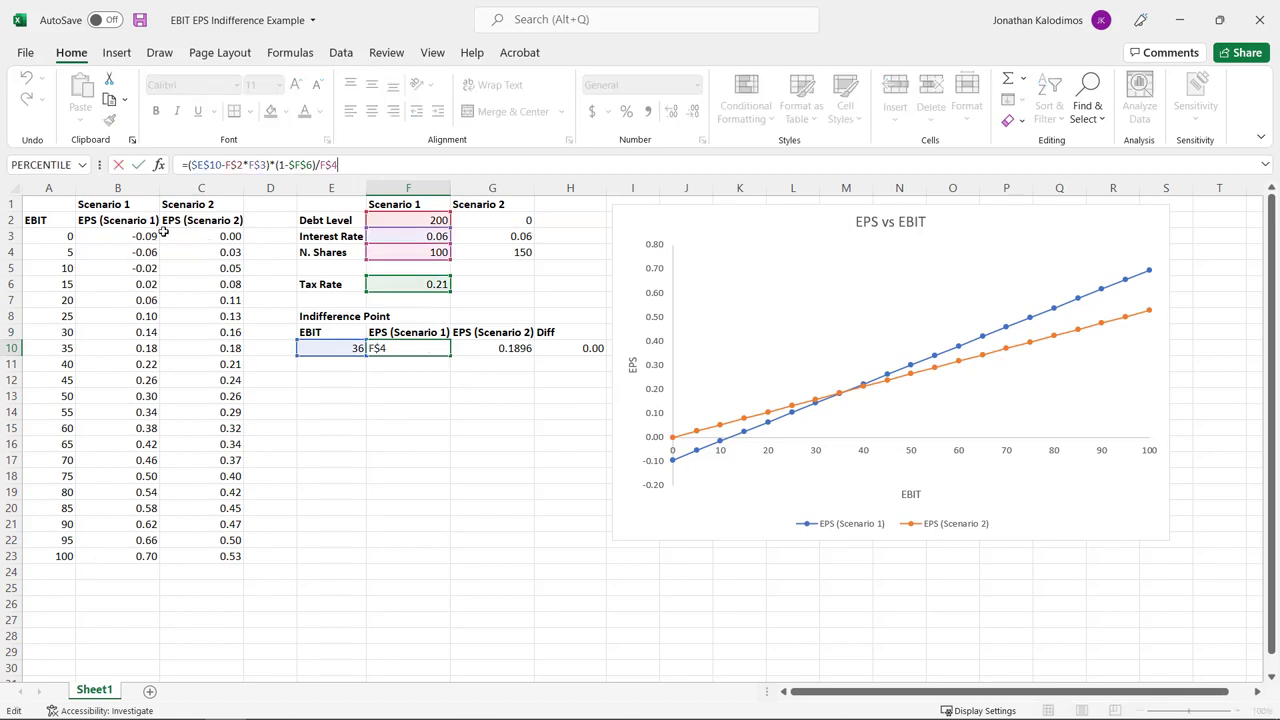
pyautogui.click(502, 345)
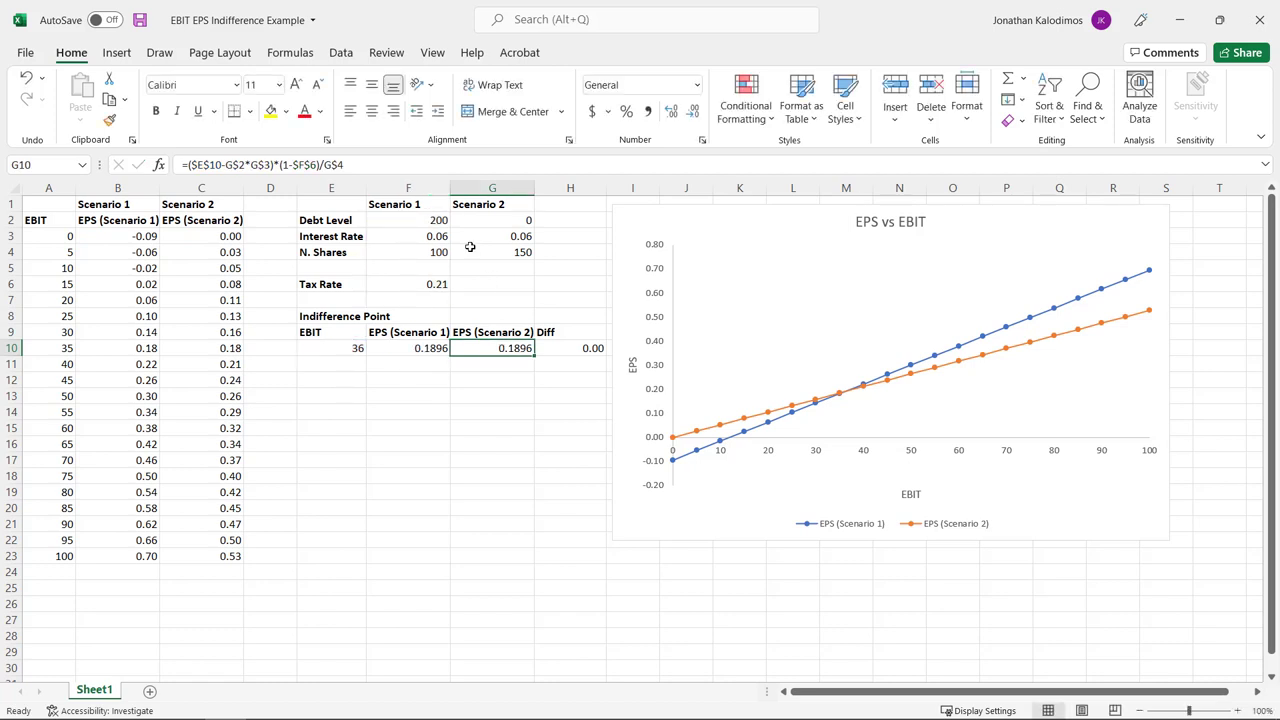
pyautogui.click(391, 164)
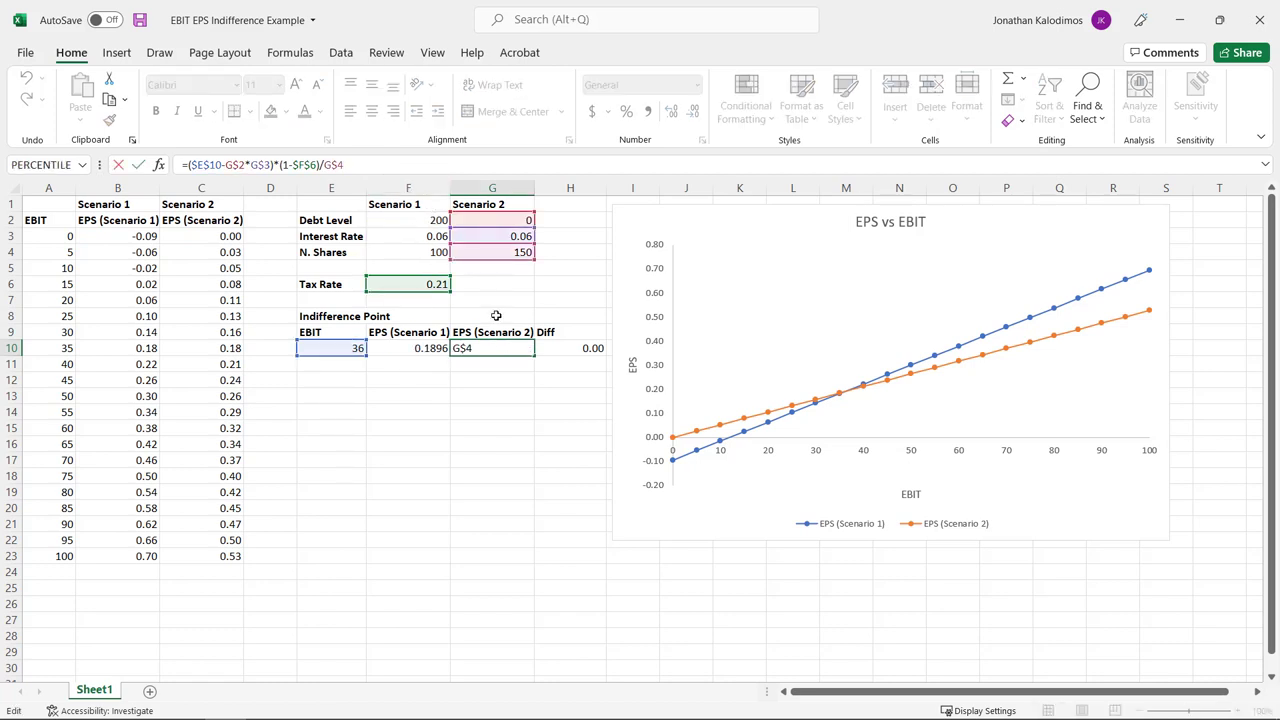
pyautogui.hotkey('ctrl', 'Return')
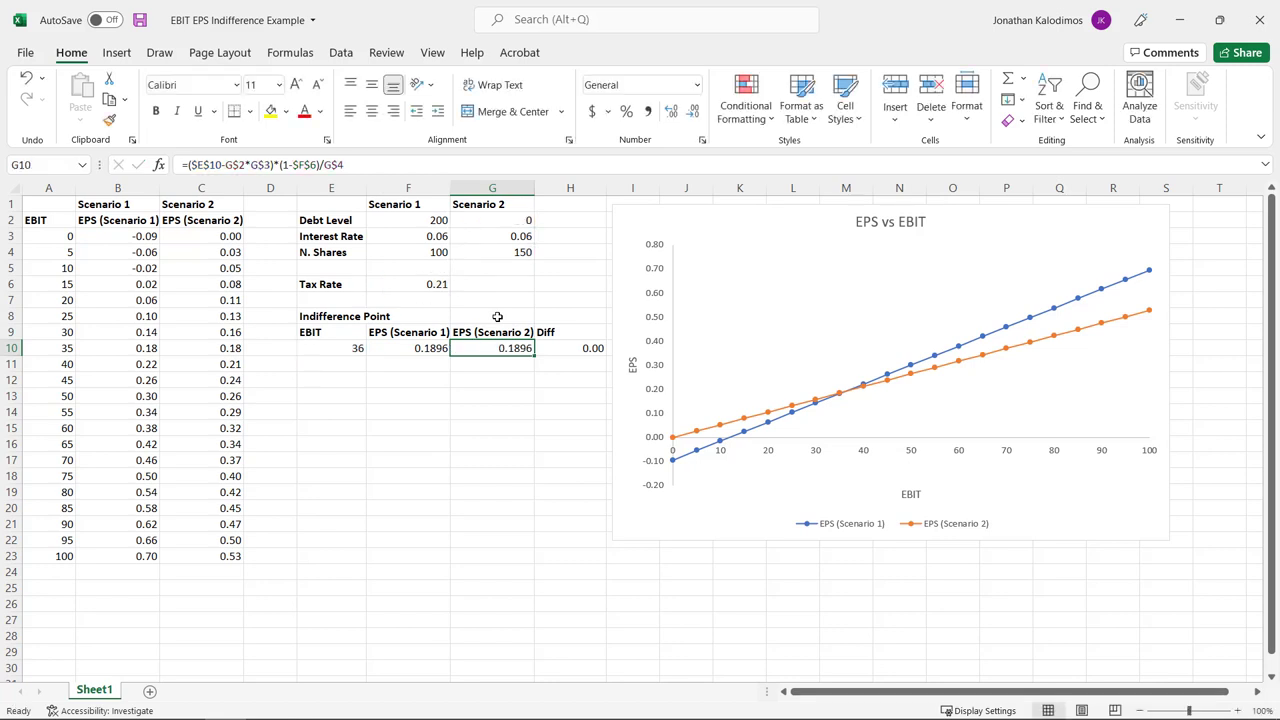
# - Inspect the Diff formula in H10 that subtracts Scenario 2 EPS from Scenario 1 EPS
pyautogui.click(574, 346)
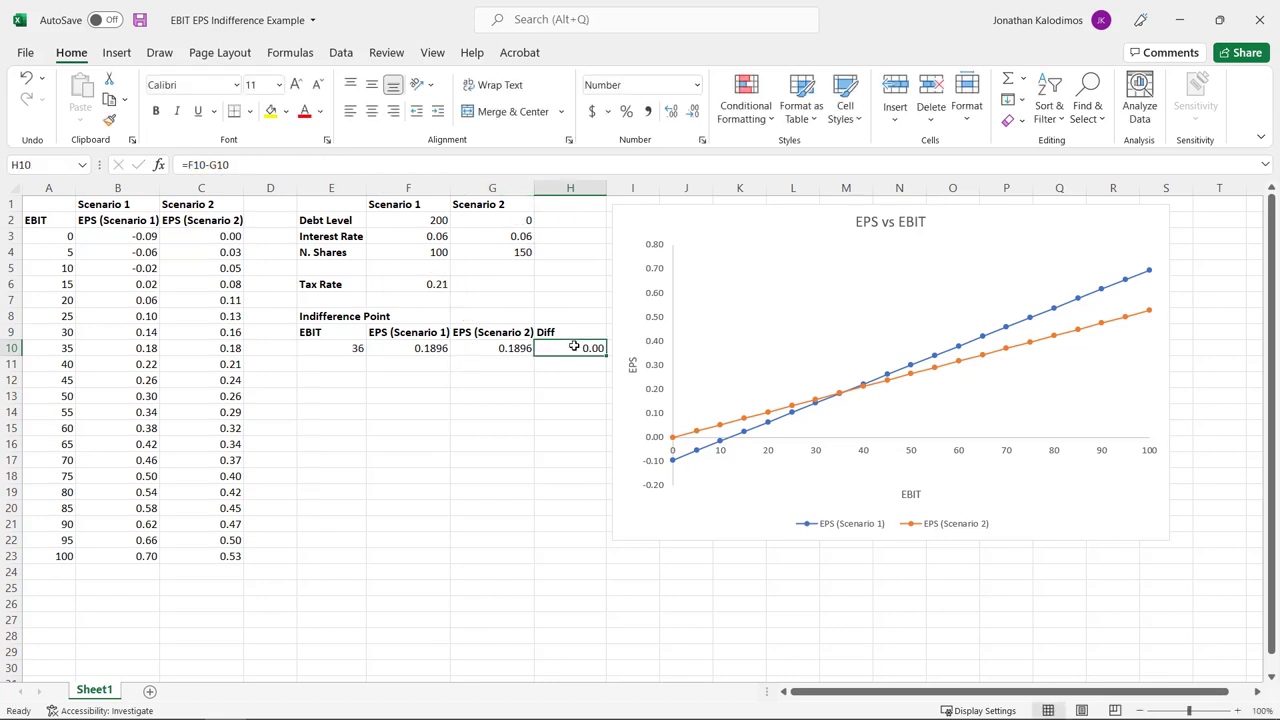
pyautogui.click(431, 162)
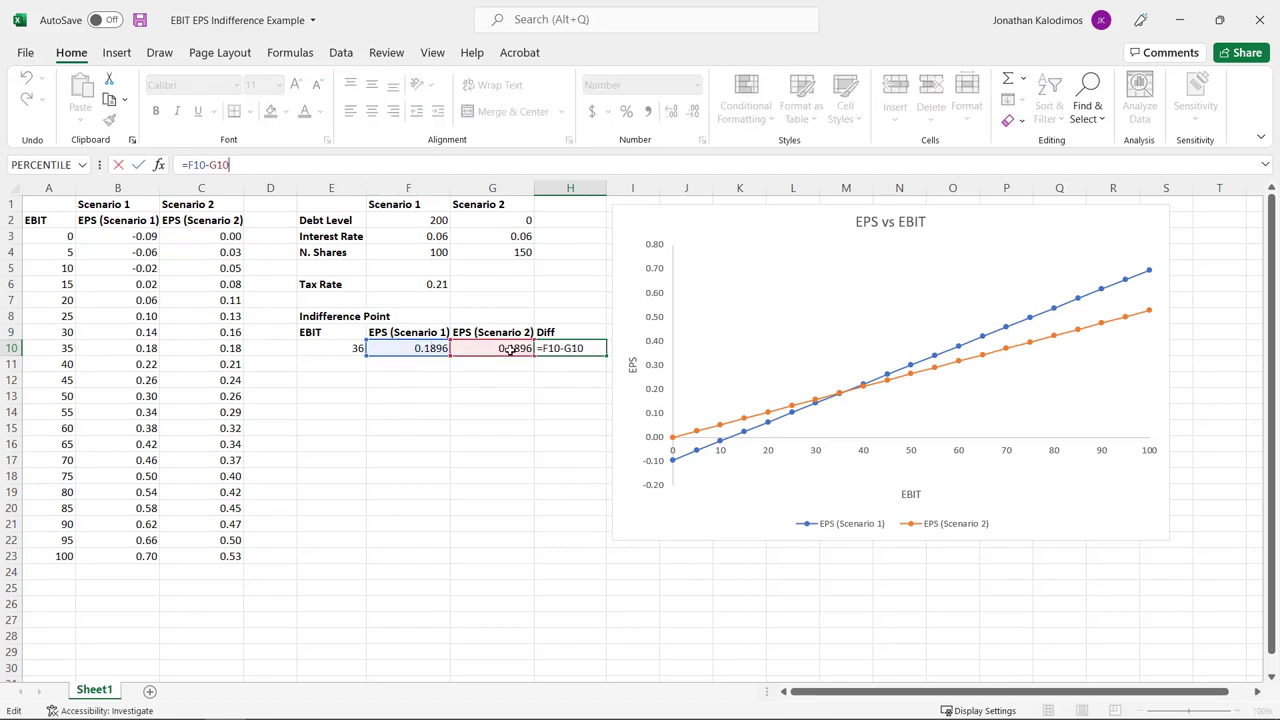
pyautogui.click(564, 366)
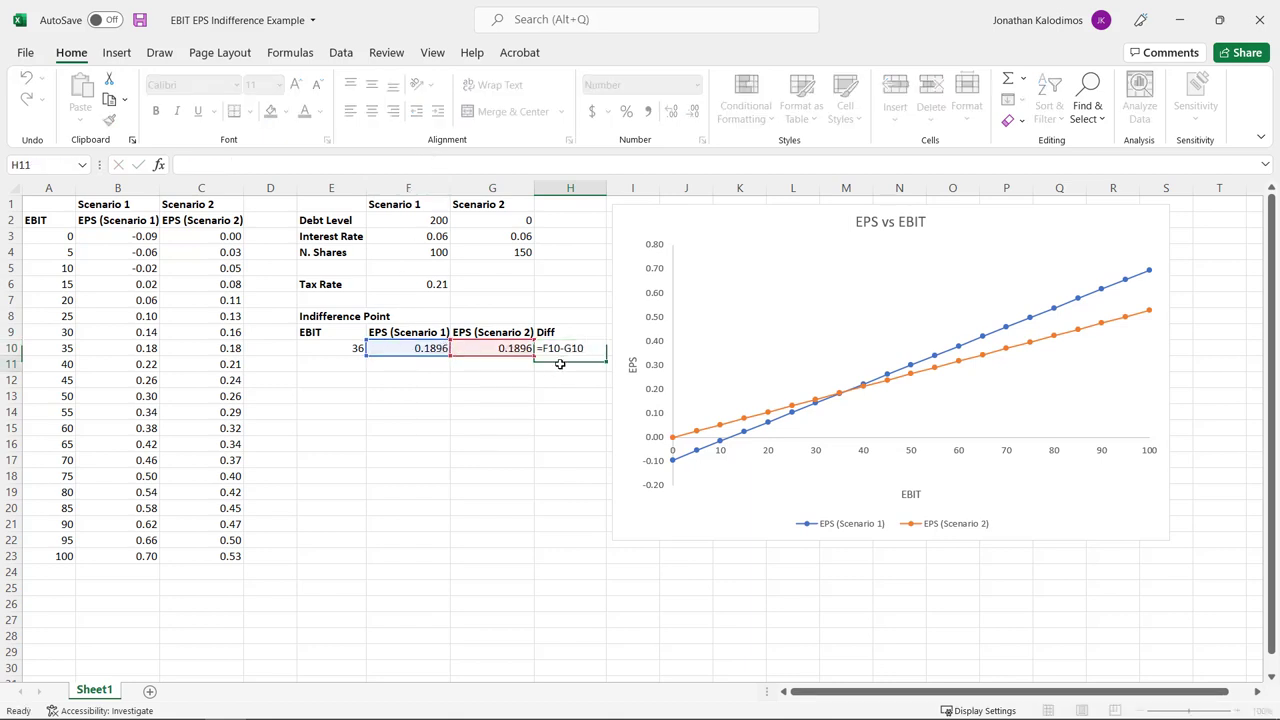
pyautogui.click(566, 348)
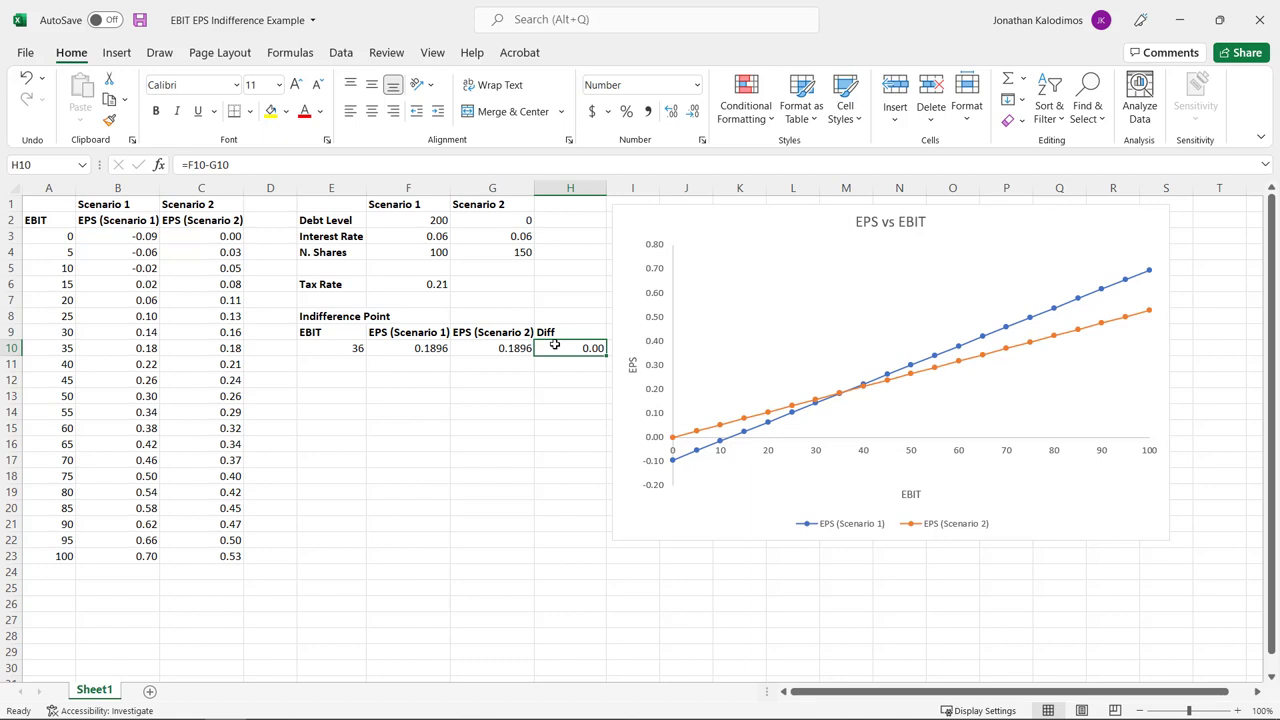
# - Set the indifference-point EBIT in E10 to 10 and check both scenarios' EPS and their difference
pyautogui.click(352, 348)
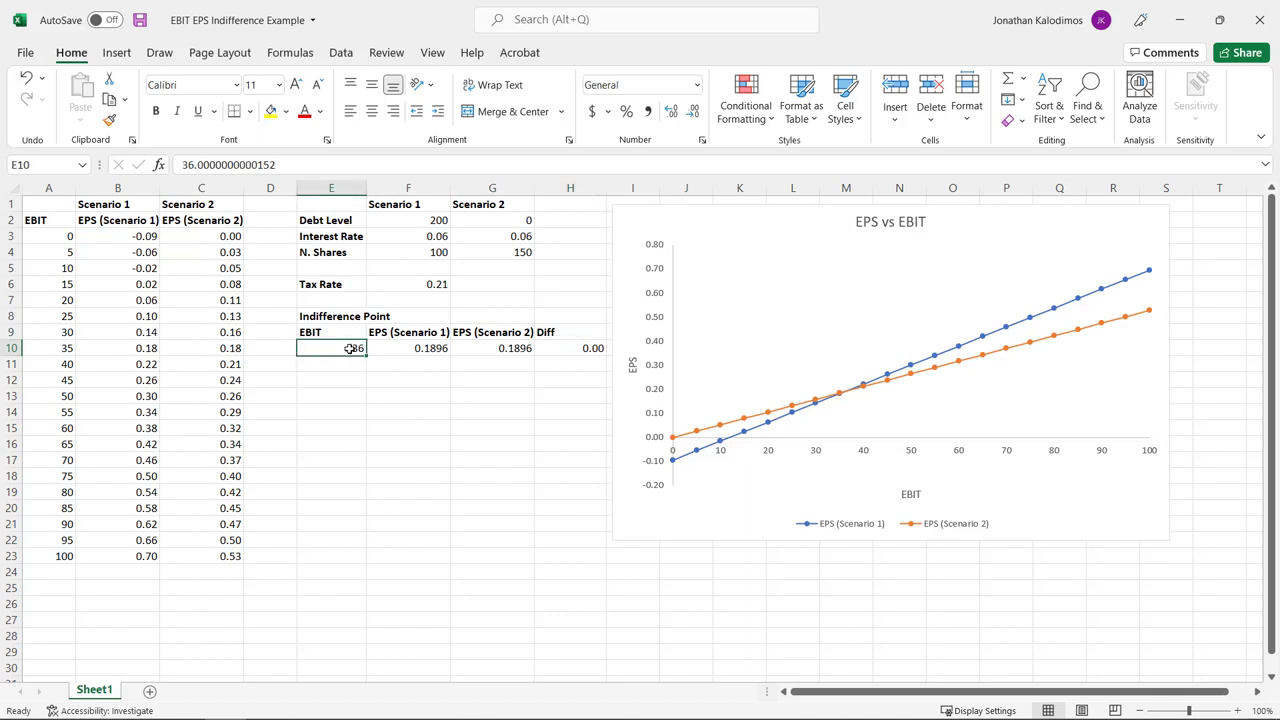
pyautogui.press('Return')
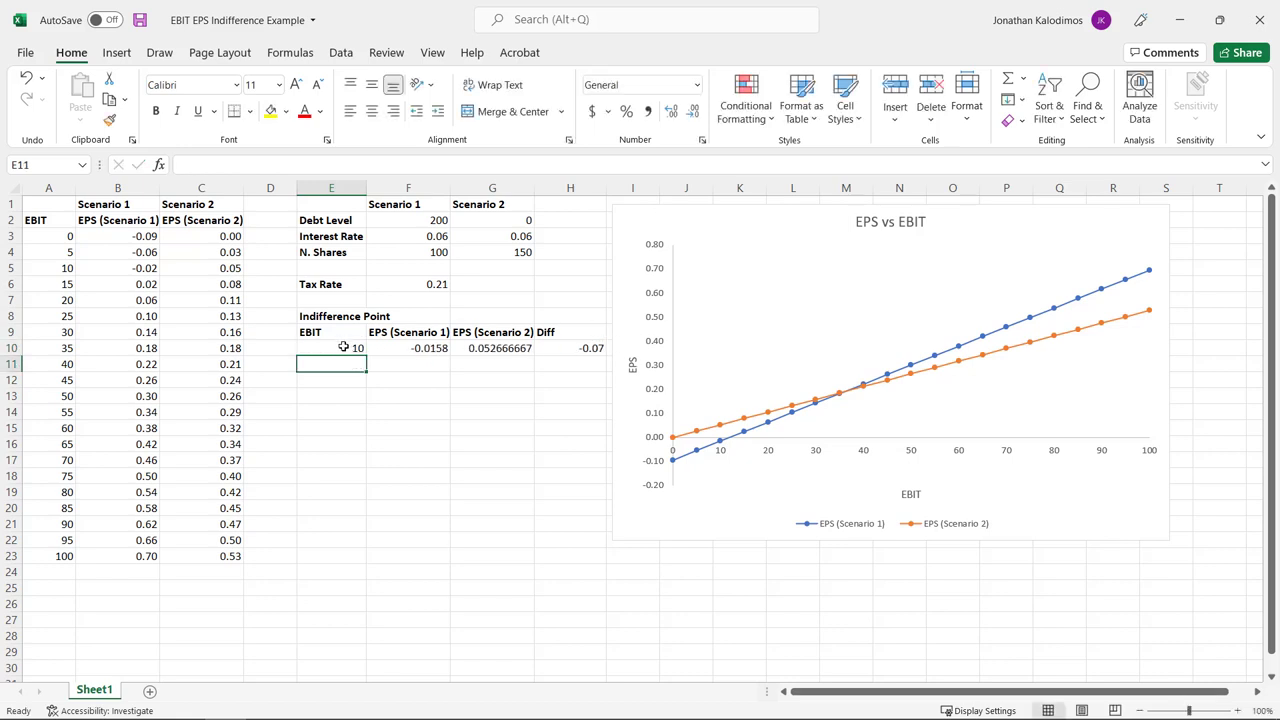
pyautogui.click(421, 348)
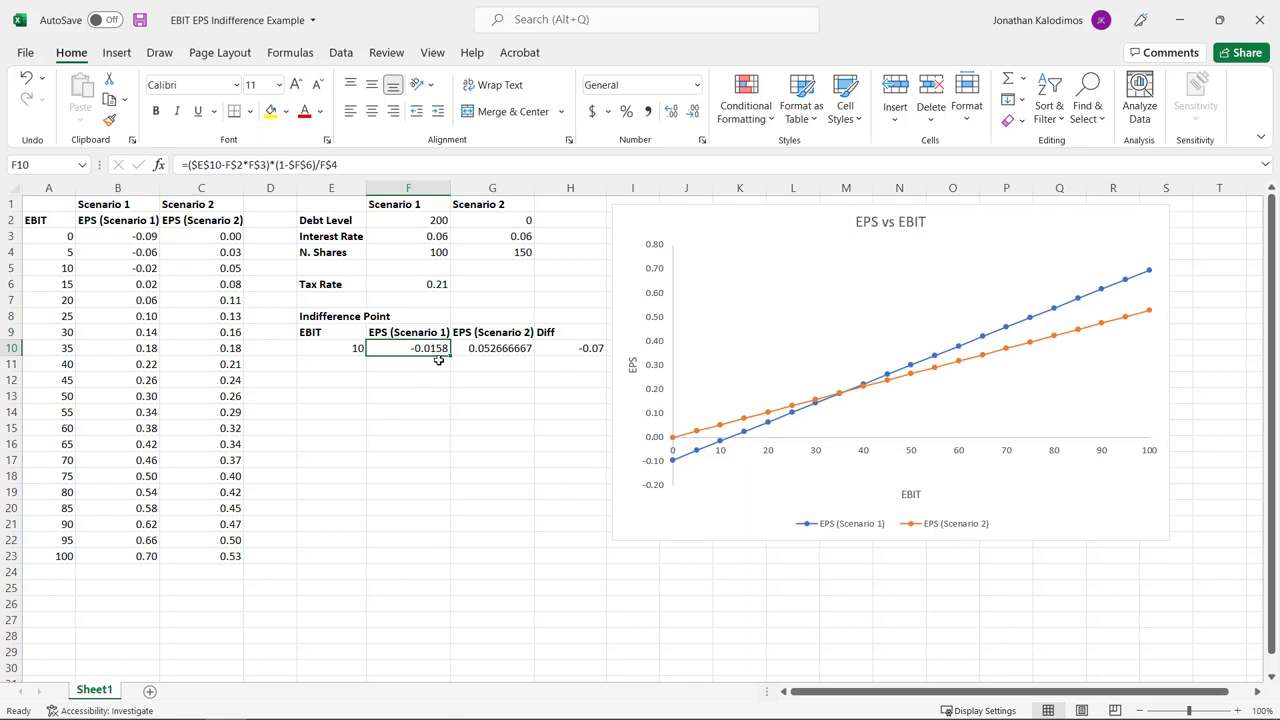
pyautogui.click(516, 348)
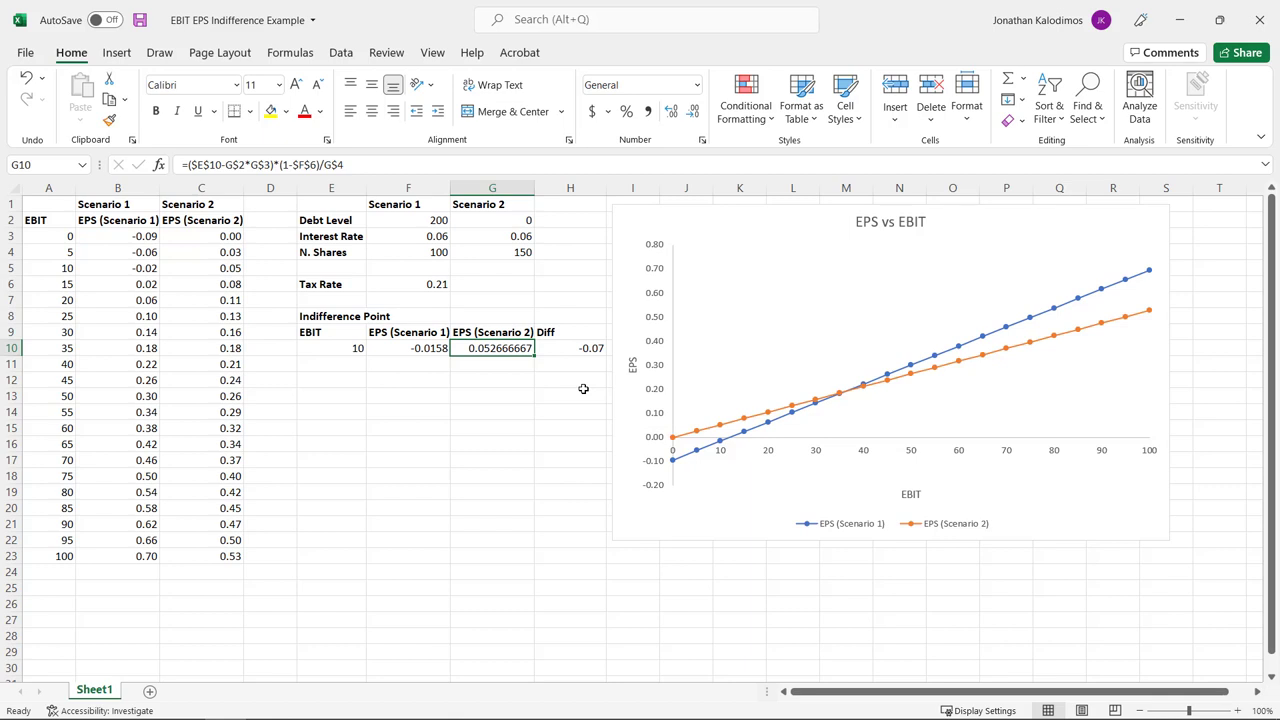
pyautogui.click(590, 348)
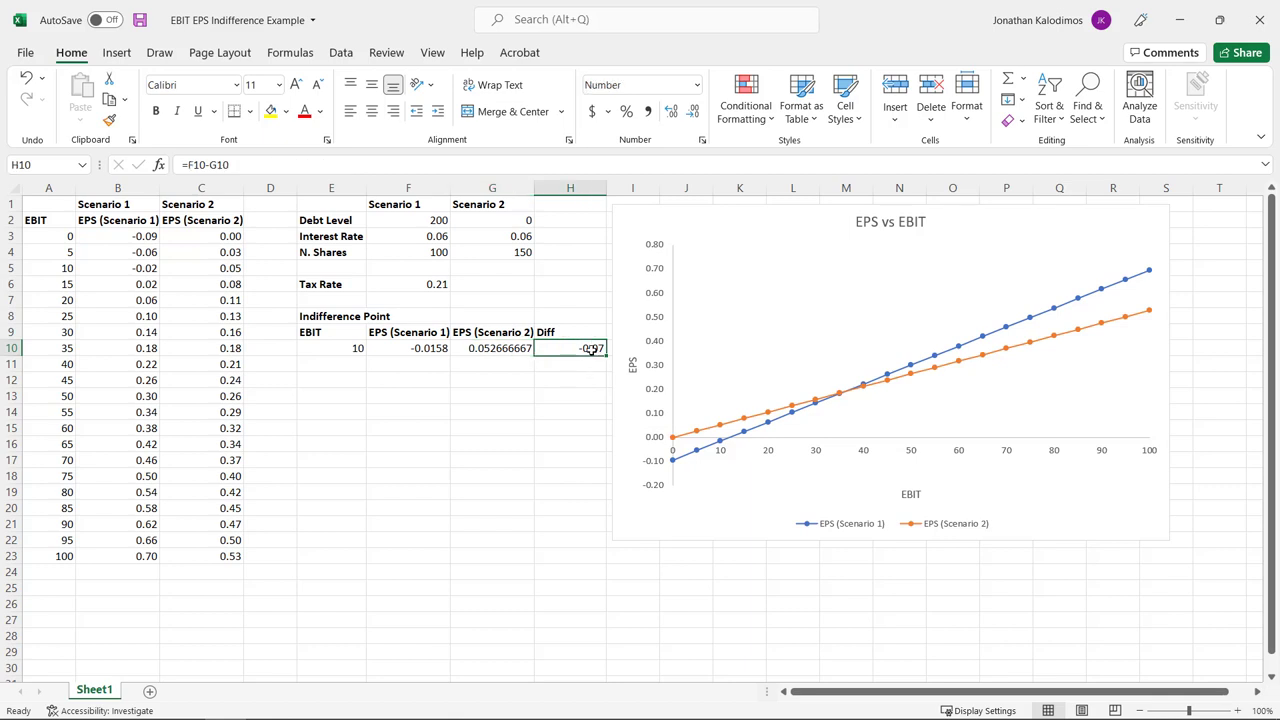
pyautogui.click(303, 348)
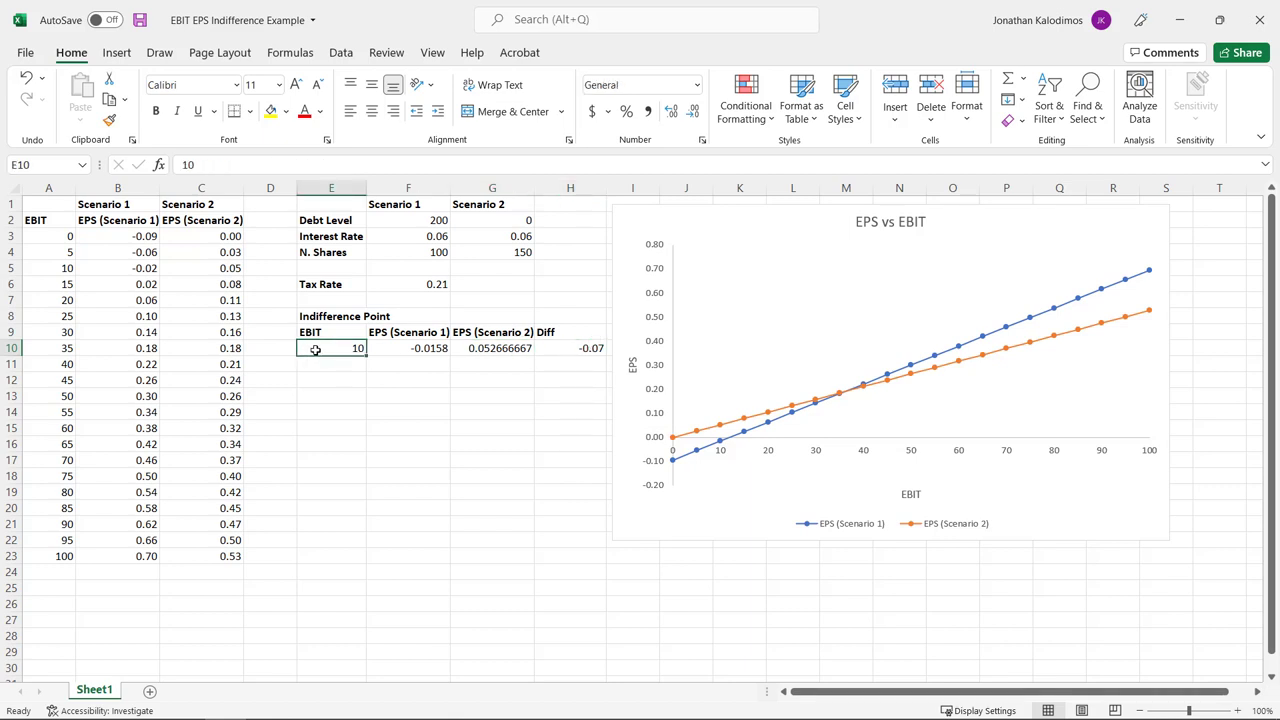
pyautogui.moveTo(417, 348); pyautogui.dragTo(468, 352)
# - Configure Solver with objective H10 at a value of 0 by changing cell E10, using the GRG Nonlinear method
pyautogui.click(586, 346)
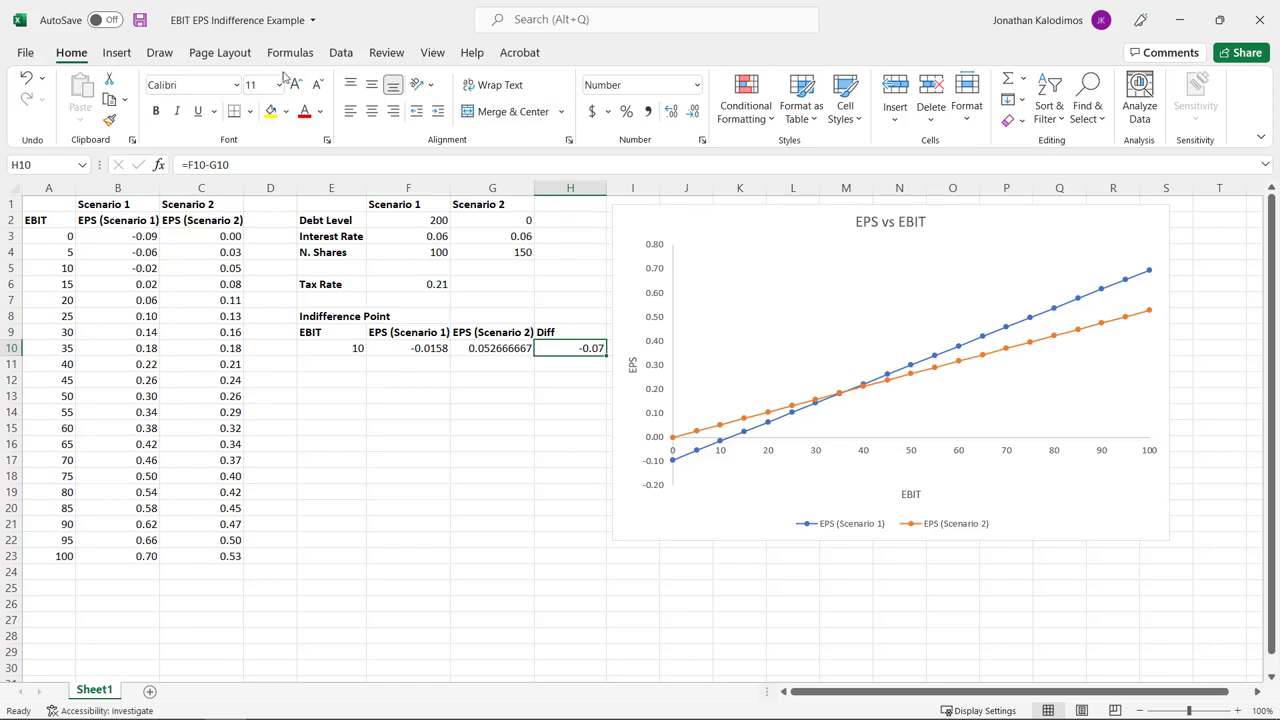
pyautogui.click(341, 53)
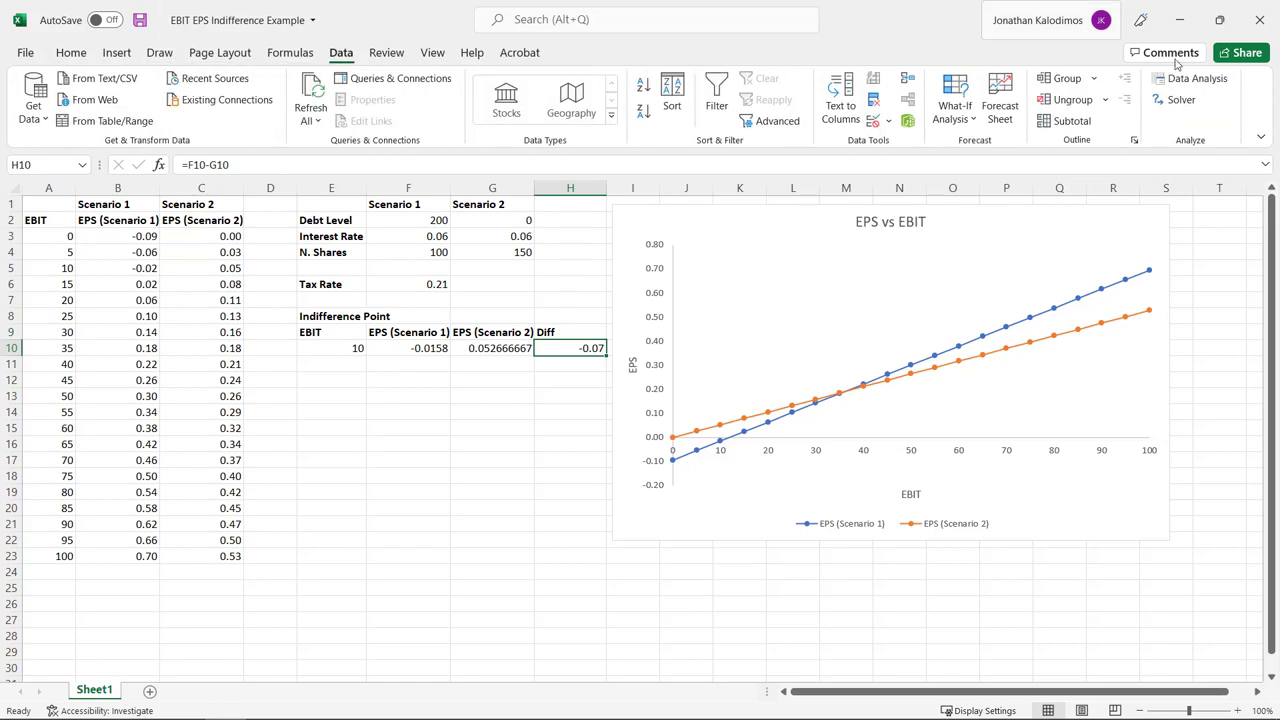
pyautogui.click(1180, 100)
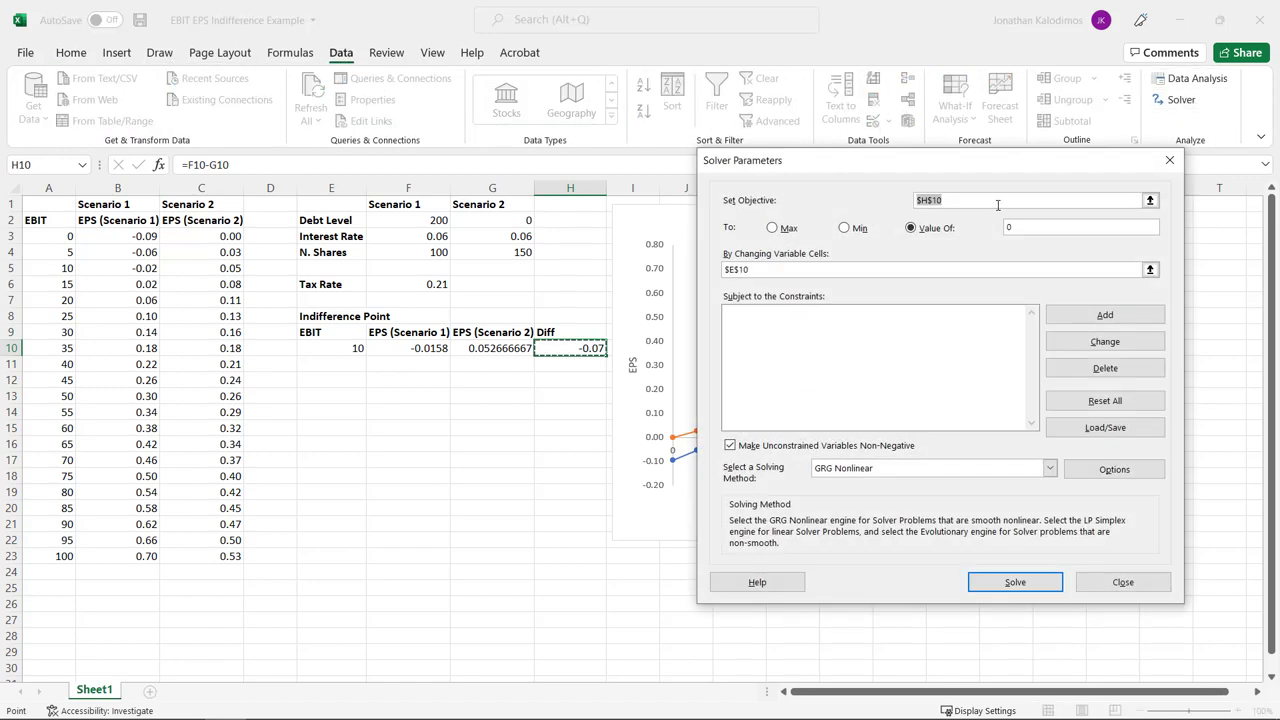
pyautogui.doubleClick(960, 198)
pyautogui.moveTo(965, 157)
pyautogui.mouseDown()
pyautogui.moveTo(934, 173)
pyautogui.moveTo(974, 145)
pyautogui.mouseUp()
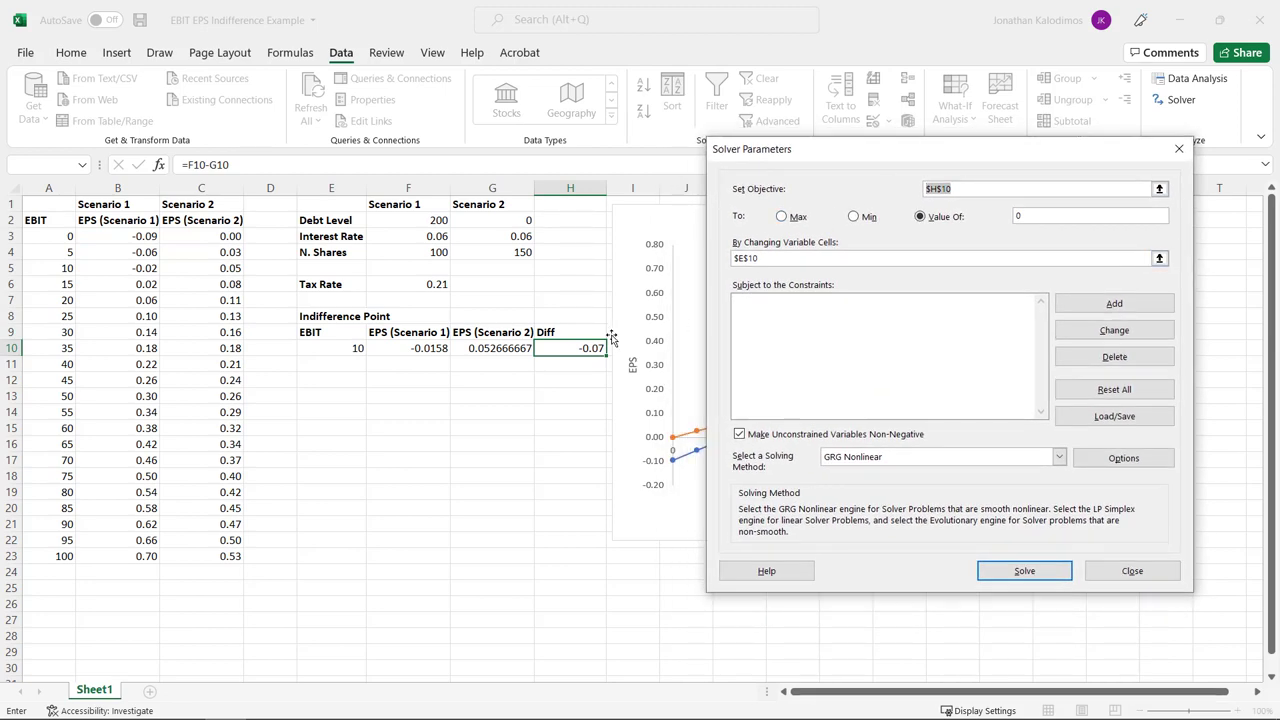
pyautogui.click(921, 218)
pyautogui.click(1059, 220)
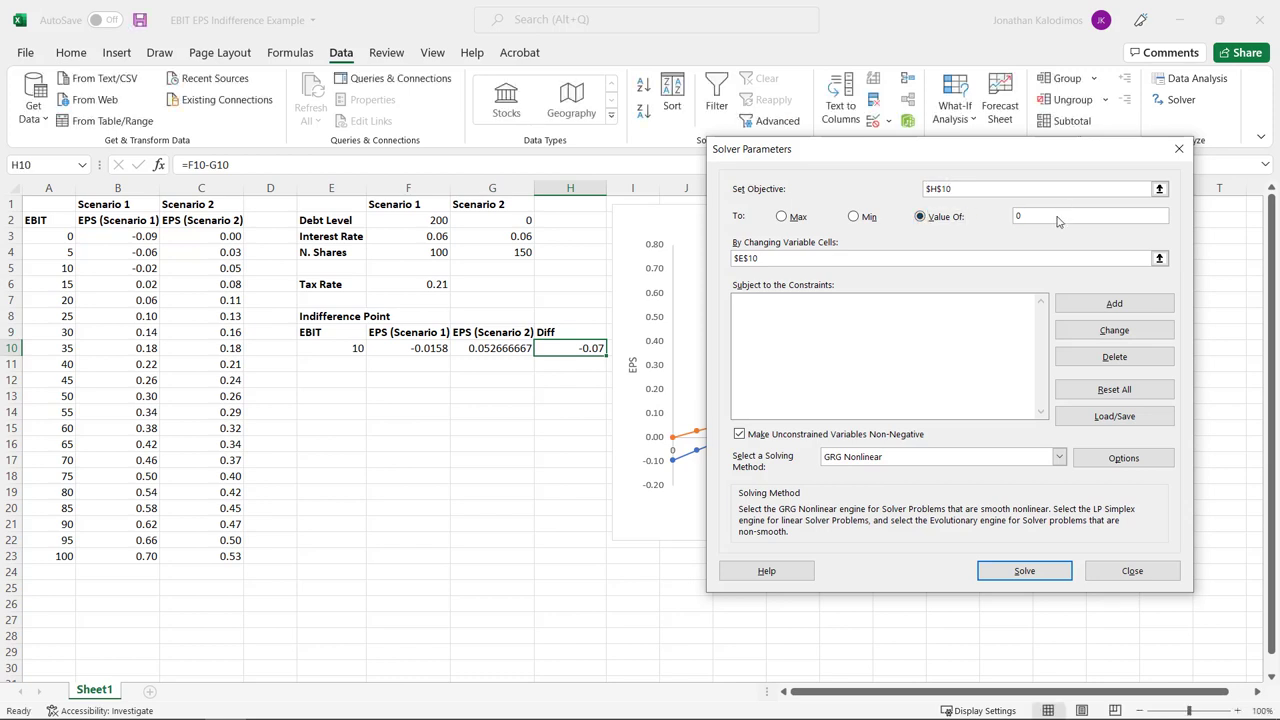
pyautogui.click(966, 260)
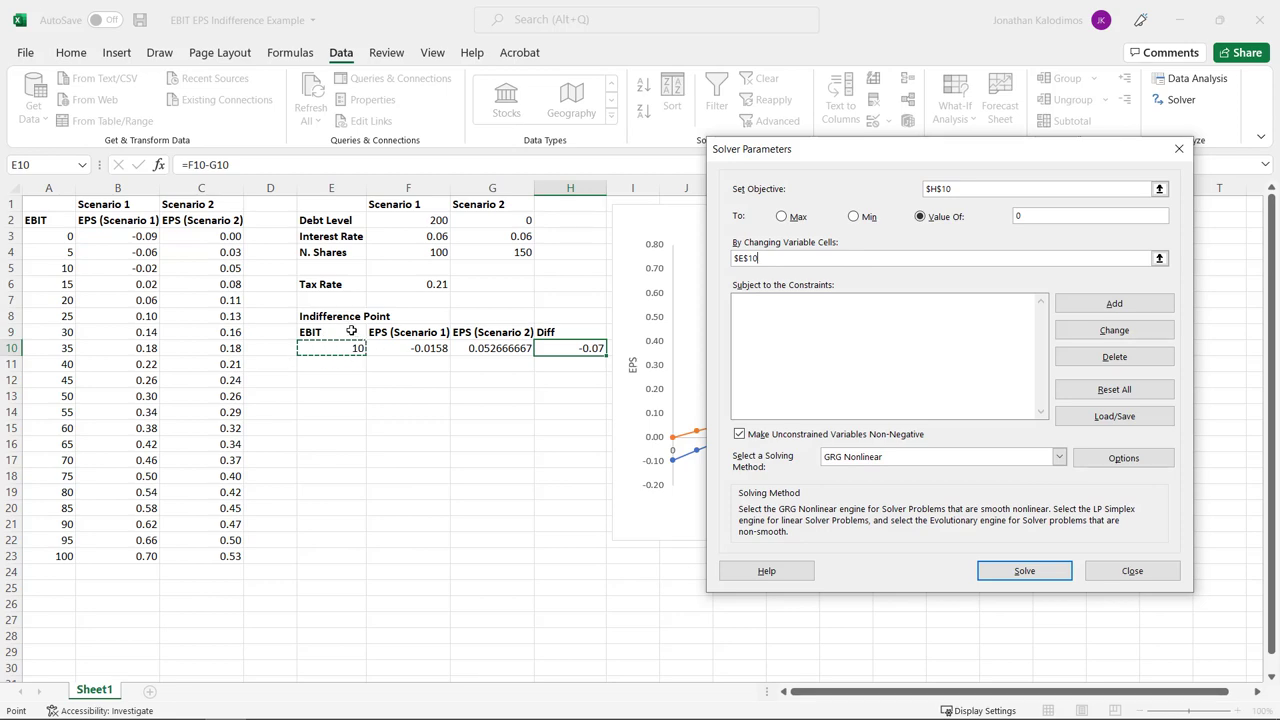
# - Run Solver, keep its solution, and check the solved EBIT in E10 against the crossing point in the chart
pyautogui.click(994, 568)
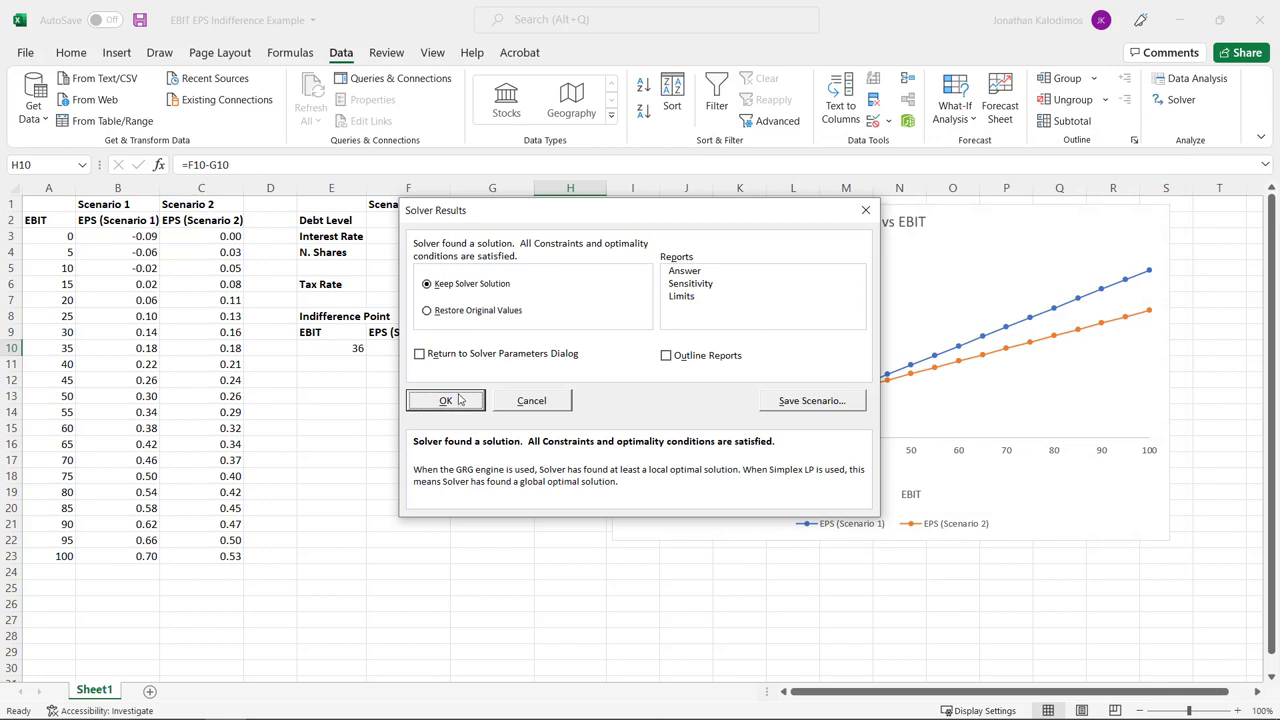
pyautogui.click(446, 400)
pyautogui.click(330, 346)
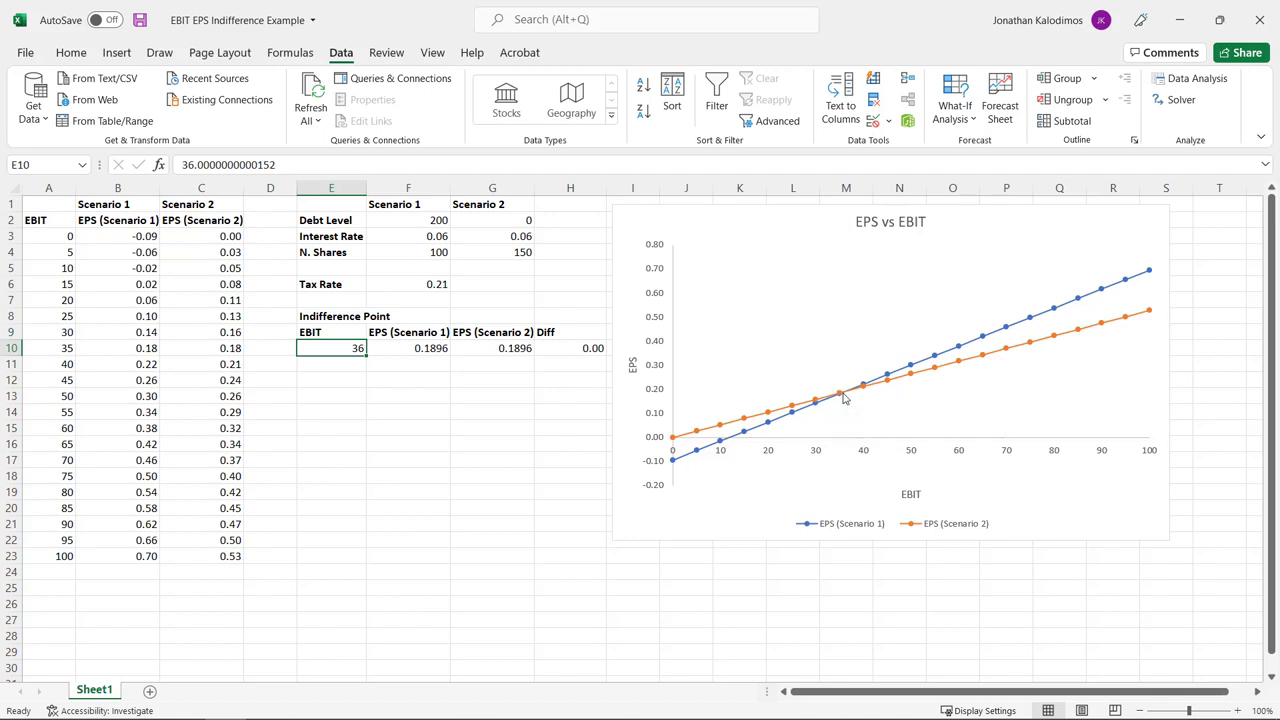
pyautogui.moveTo(843, 397)
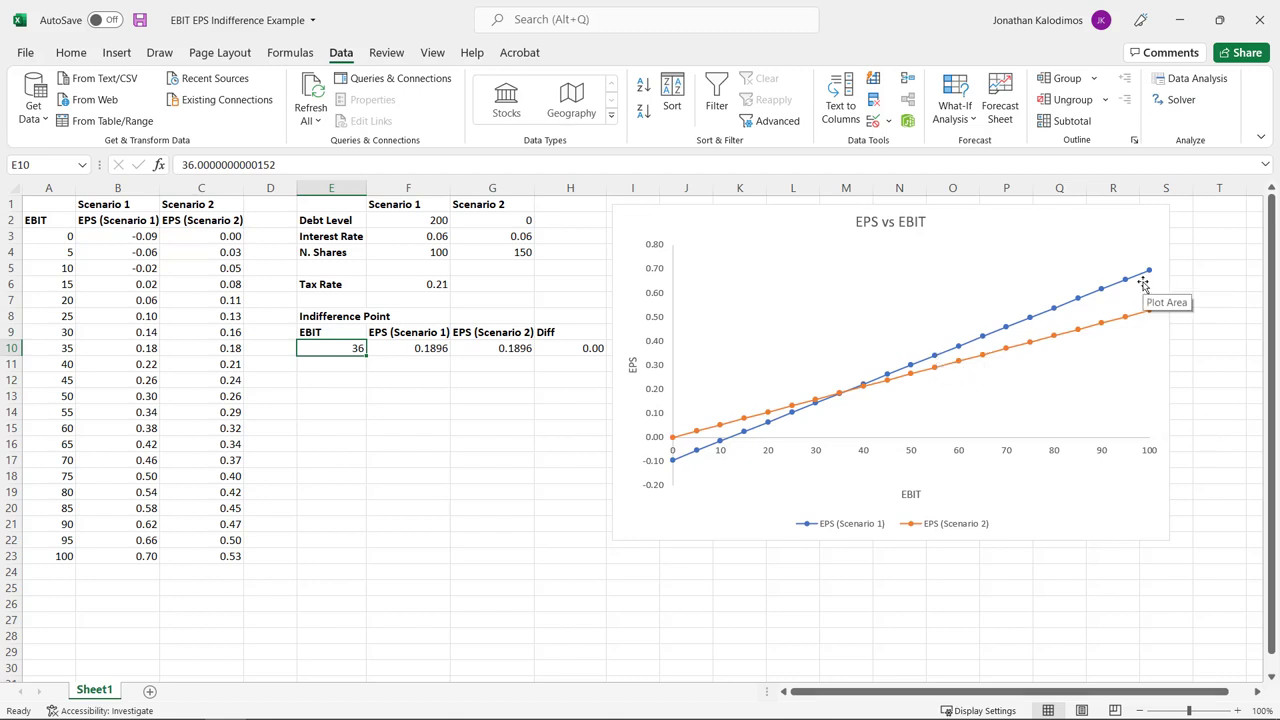
pyautogui.moveTo(1145, 282)
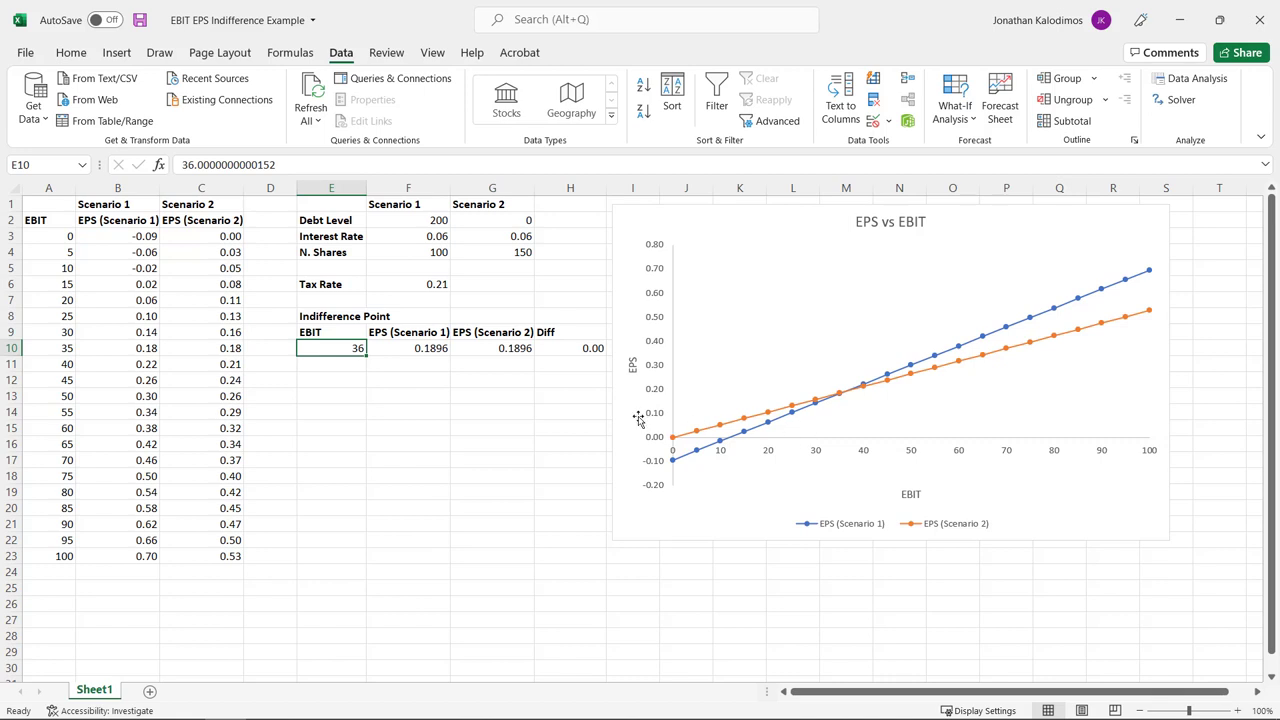
pyautogui.moveTo(785, 413)
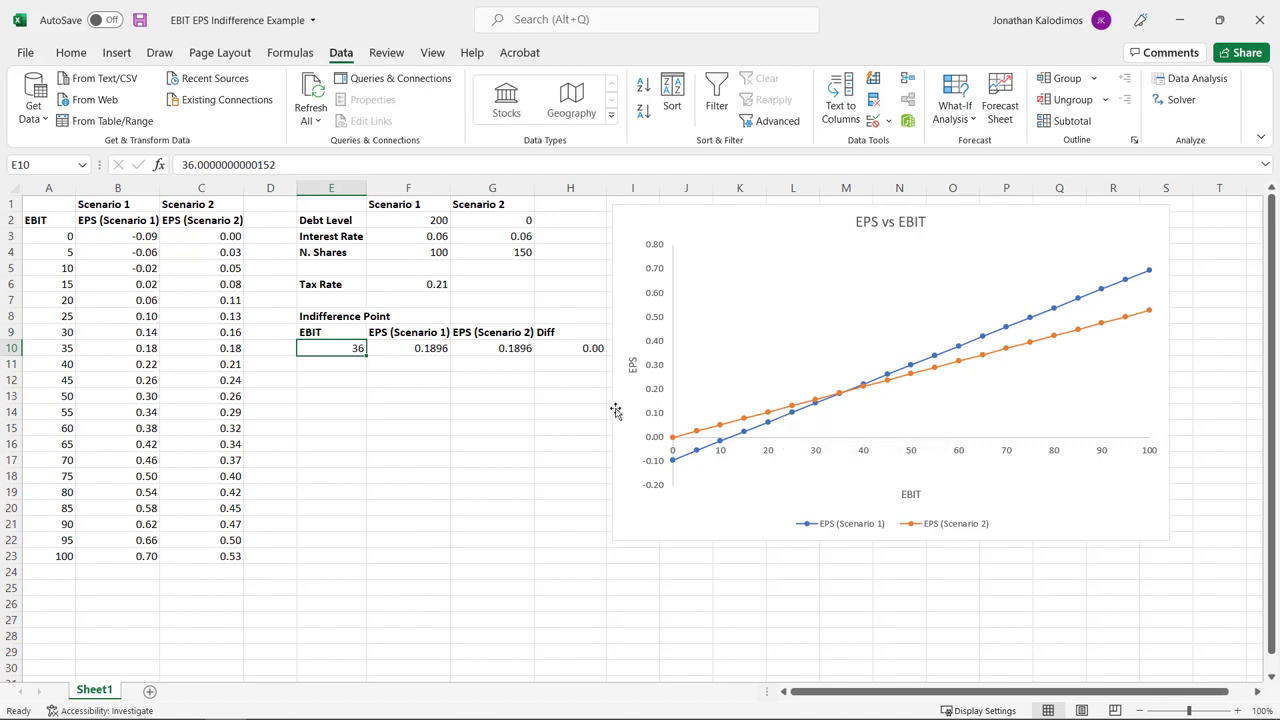